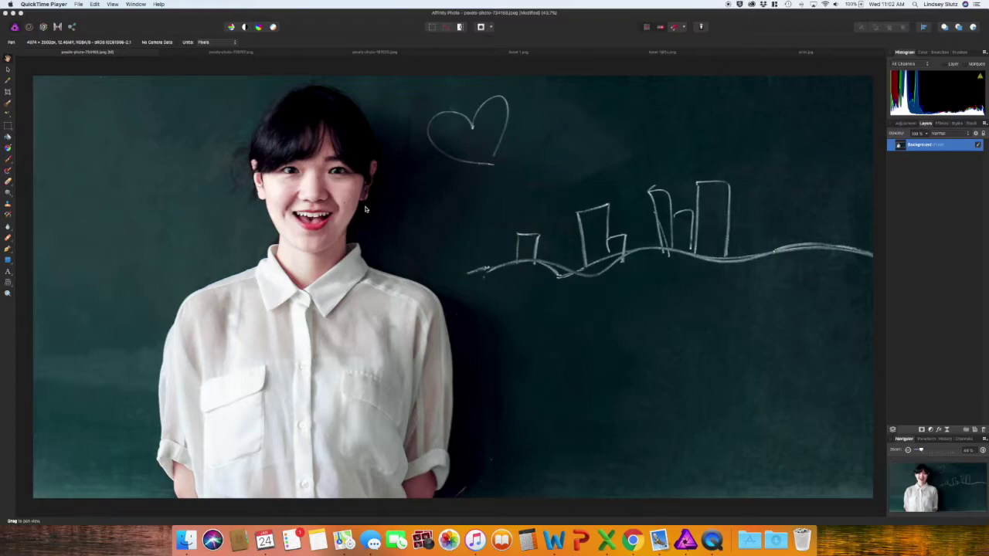
Step: Select the Pen tool and zoom in on the lower half of the white shirt
left_click(8, 249)
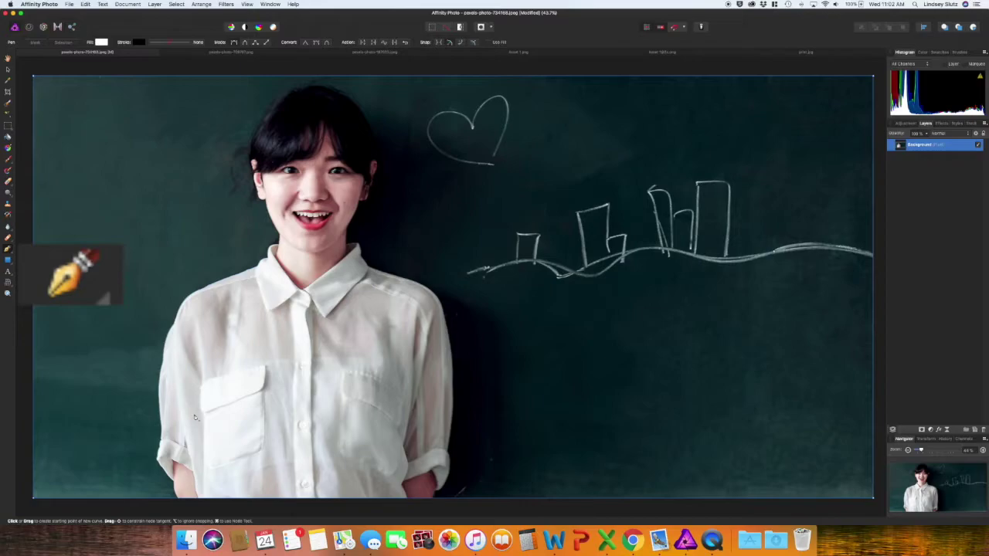
key("super+plus")
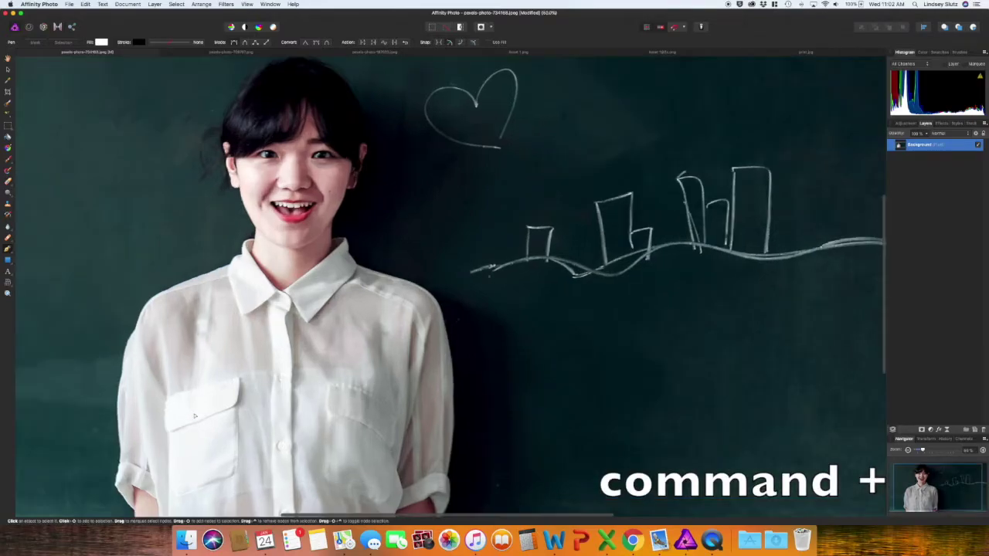
key("super+plus")
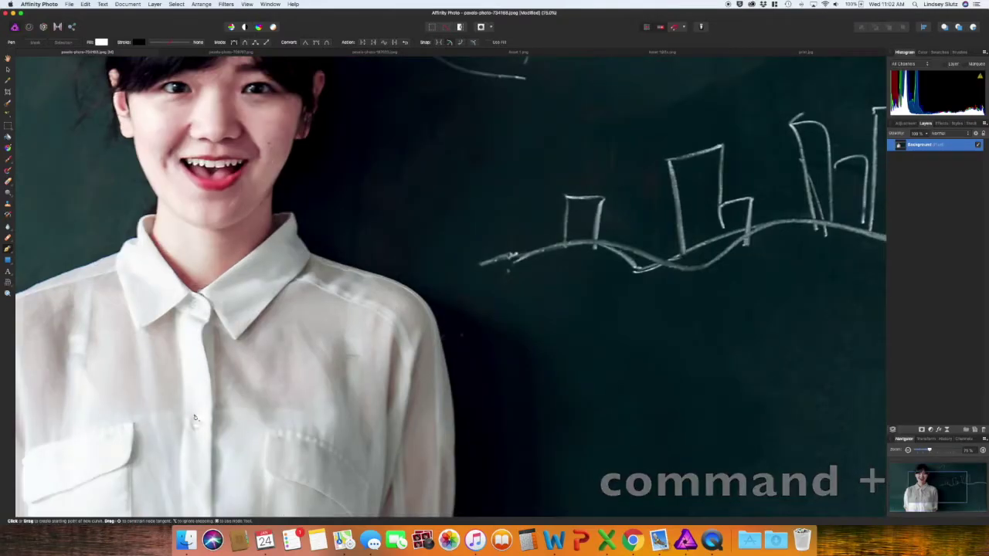
key("space")
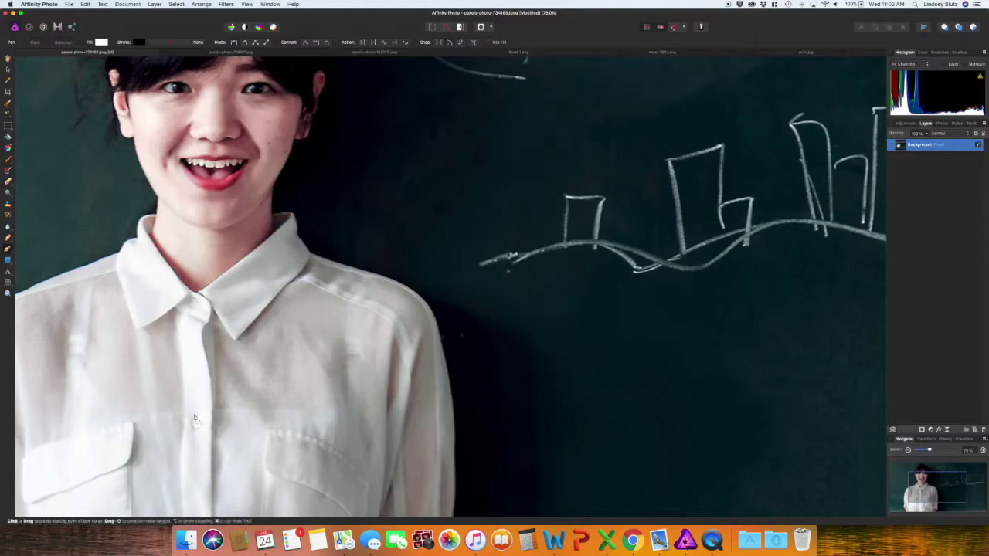
mouse_move(187, 422)
left_mouse_down()
mouse_move(301, 309)
mouse_move(327, 252)
mouse_move(343, 278)
left_mouse_up()
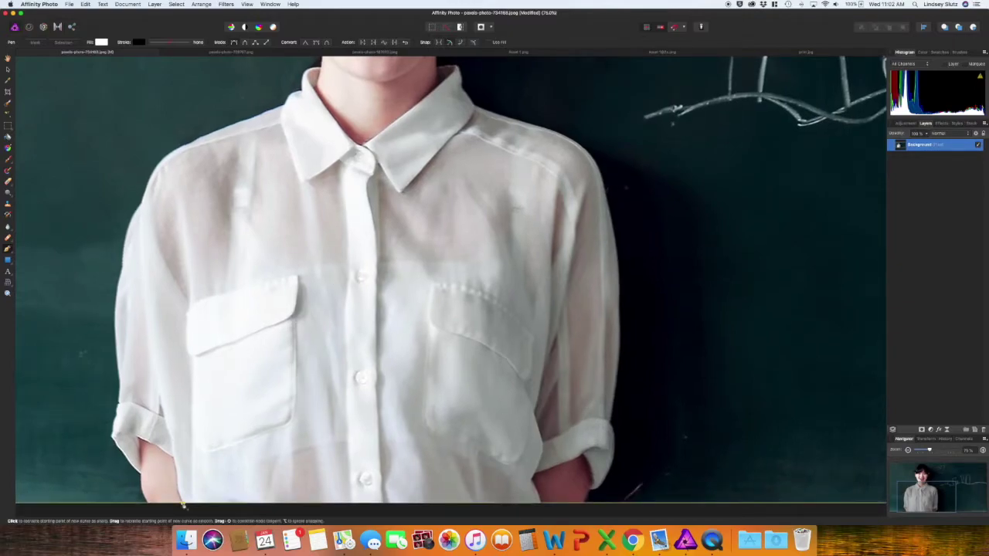
Step: Place curved nodes from the shirt's bottom-left around the left cuff and up the sleeve
left_click(179, 495)
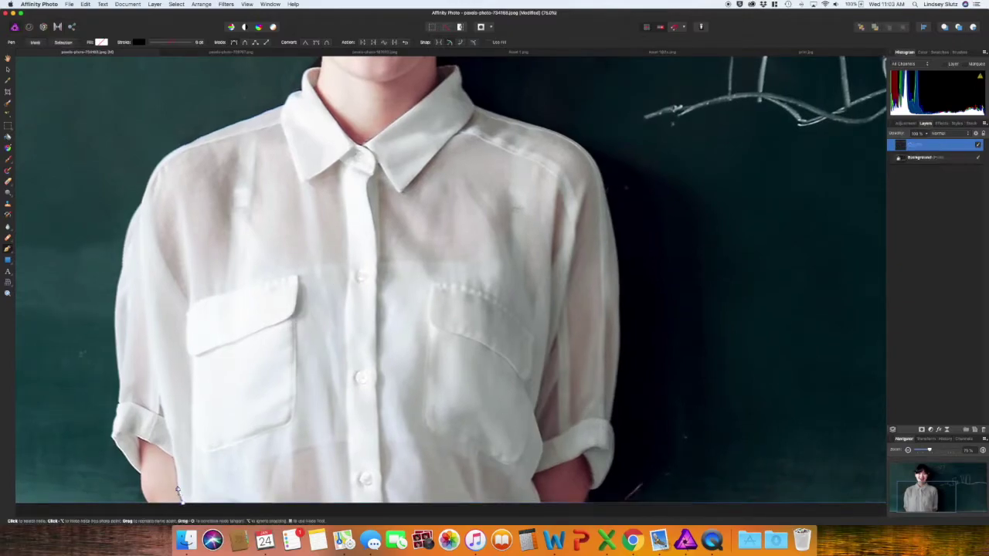
left_click(173, 460)
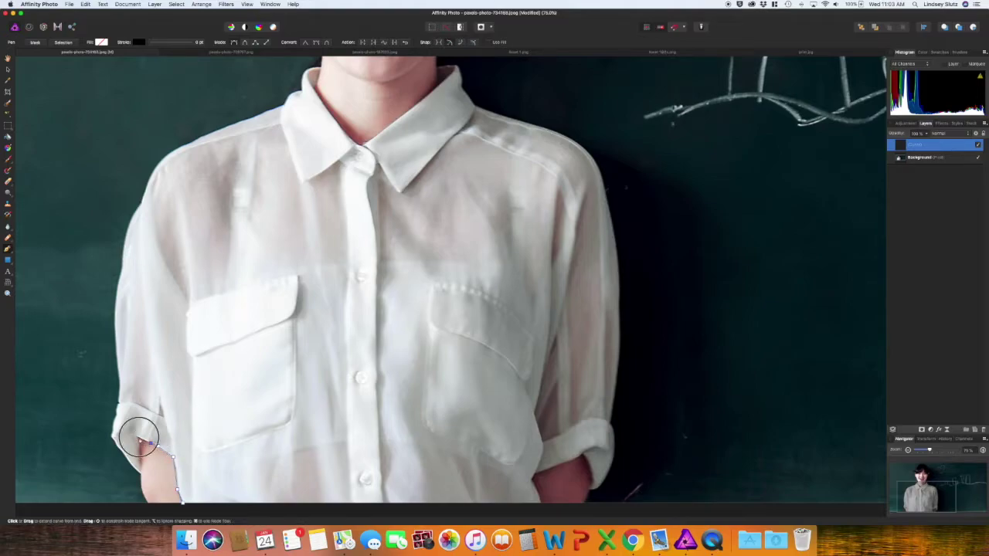
left_click(141, 473)
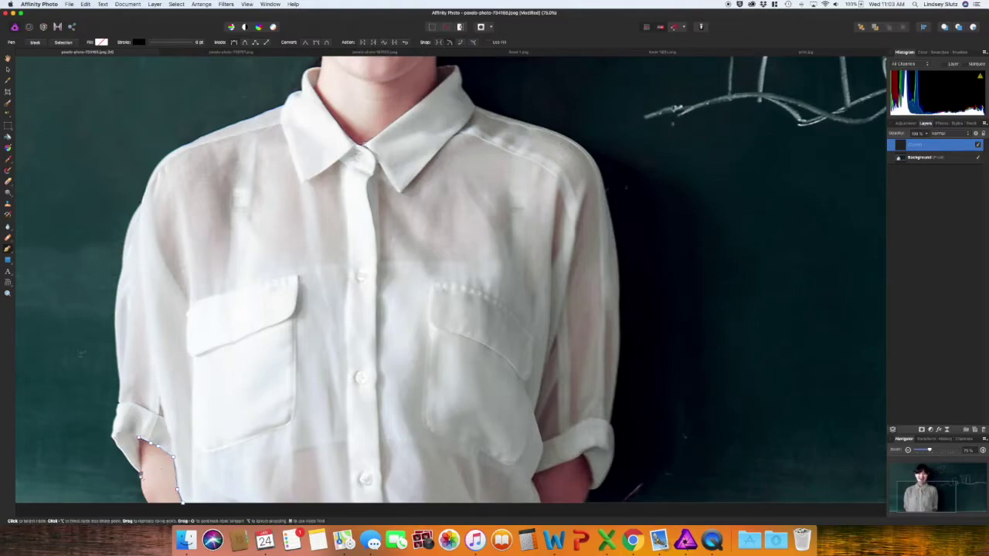
left_click(113, 439)
mouse_move(113, 439)
left_mouse_down()
mouse_move(101, 411)
mouse_move(105, 426)
left_mouse_up()
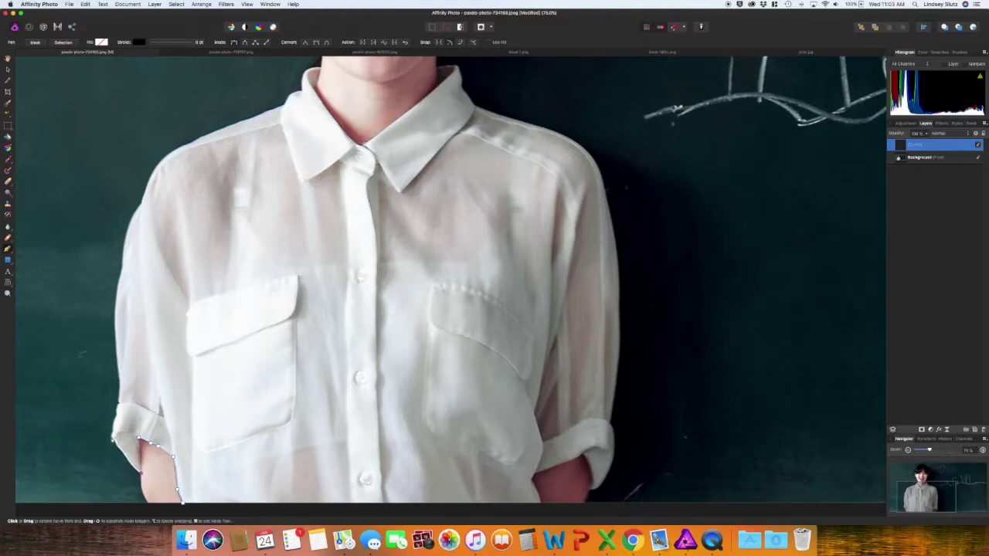
left_click_drag(113, 439, 100, 416)
left_click(120, 386)
Step: Trace curved nodes up the left sleeve and shoulder to the collar's V
left_click_drag(121, 267, 137, 231)
left_click_drag(142, 203, 163, 183)
left_click_drag(188, 142, 237, 127)
left_click_drag(284, 106, 286, 92)
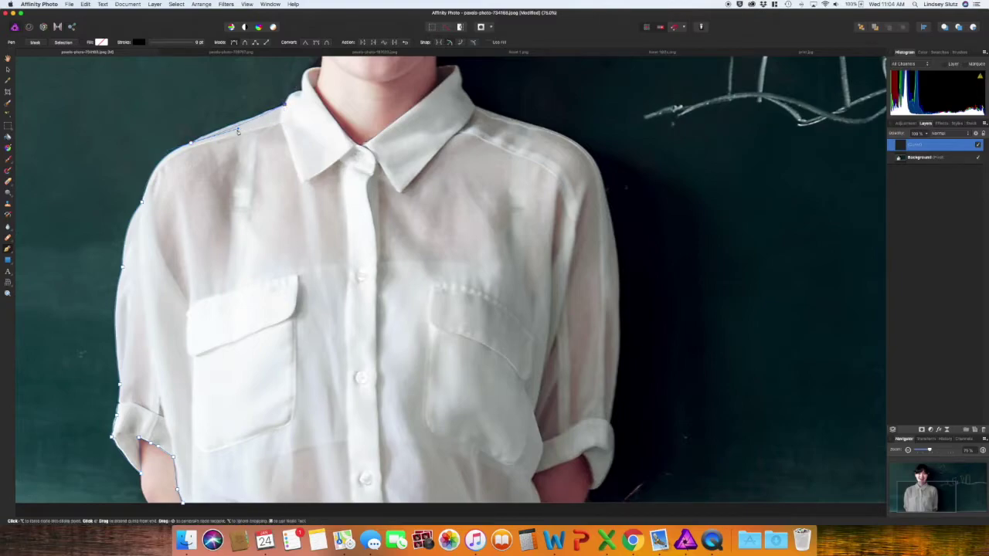
left_click(321, 69)
left_click_drag(359, 141, 361, 143)
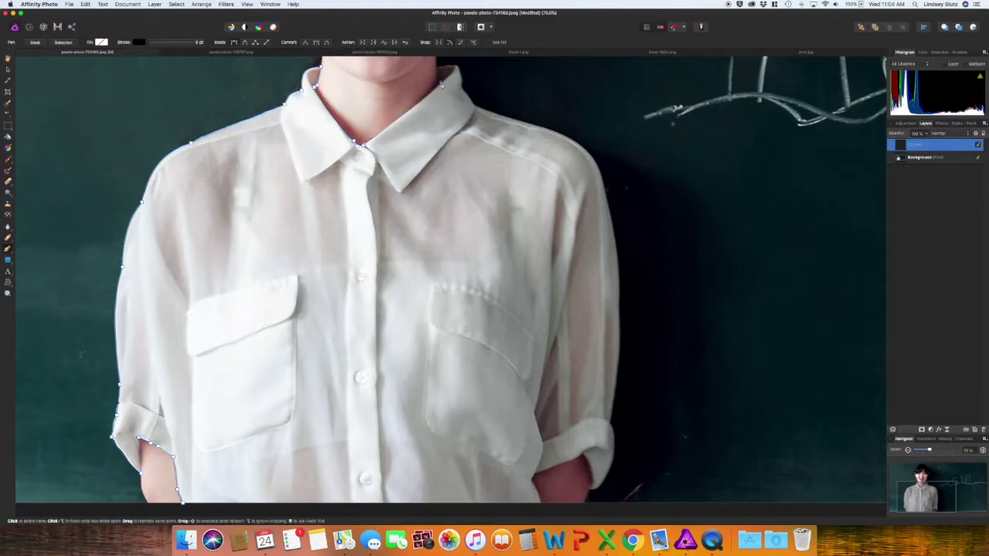
Step: Continue along the right collar, down the right sleeve and cuff, then close at the start node
left_click(459, 67)
left_click(475, 104)
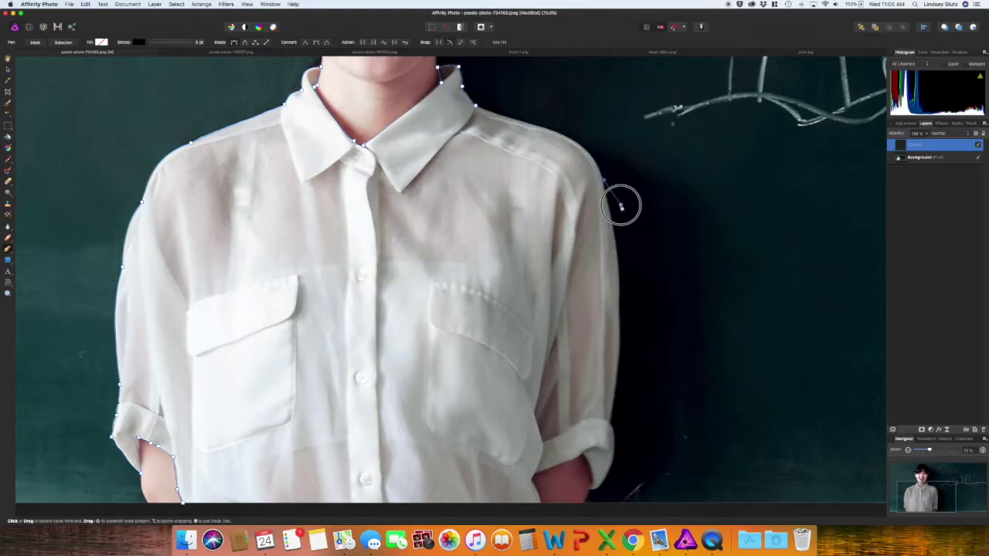
left_click(558, 137)
left_click(604, 181)
left_click(611, 422)
scroll(592, 495, "down", 2)
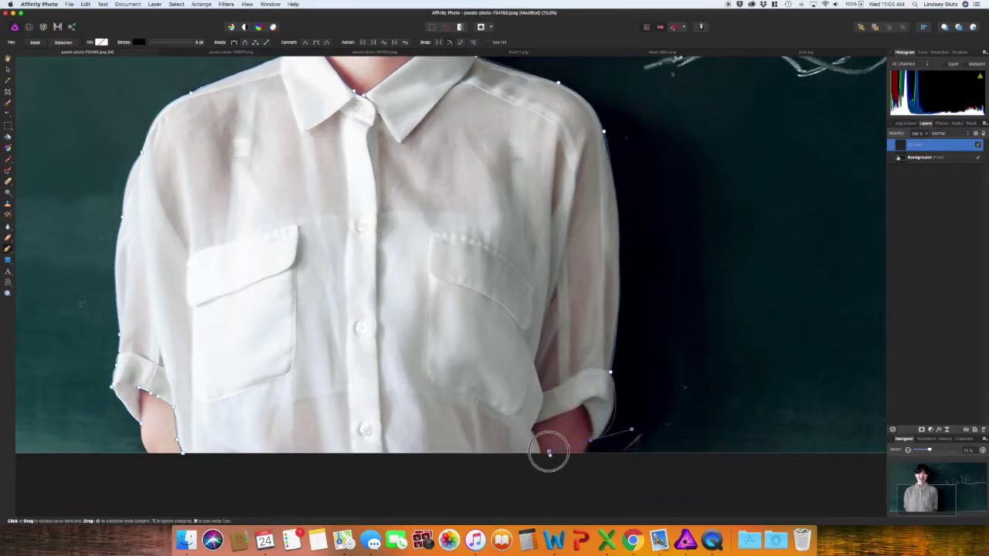
left_click_drag(549, 455, 548, 455)
left_click(583, 405)
left_click(535, 426)
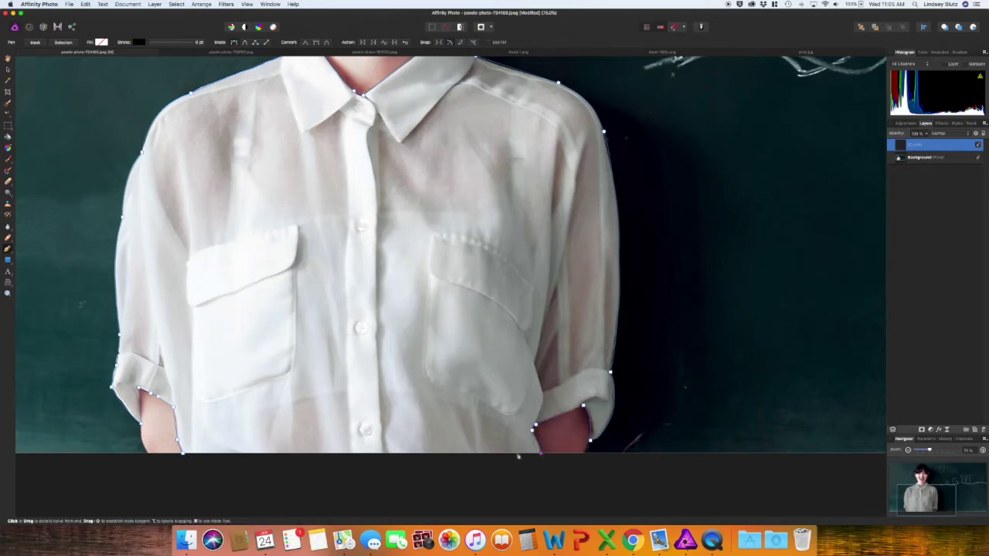
left_click_drag(184, 457, 183, 456)
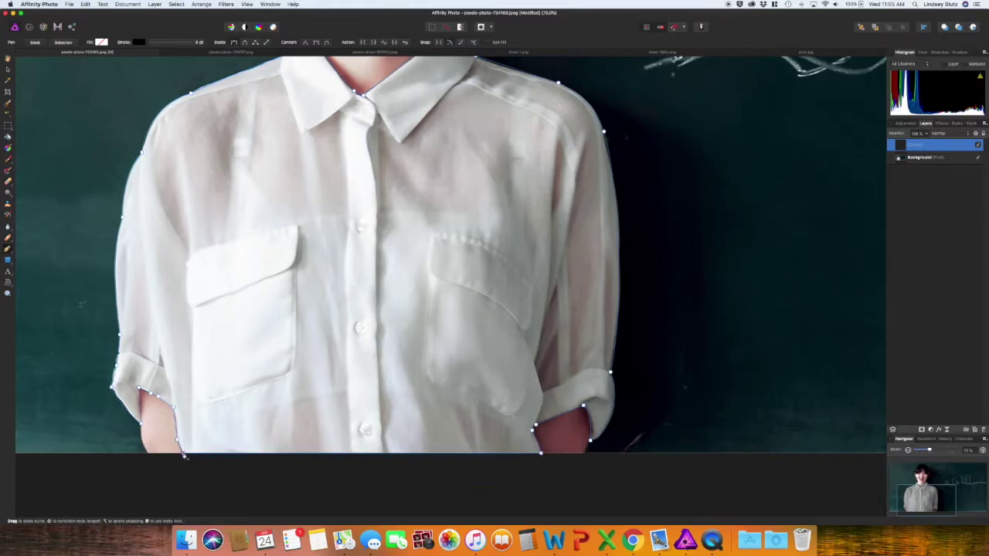
left_click_drag(184, 456, 183, 456)
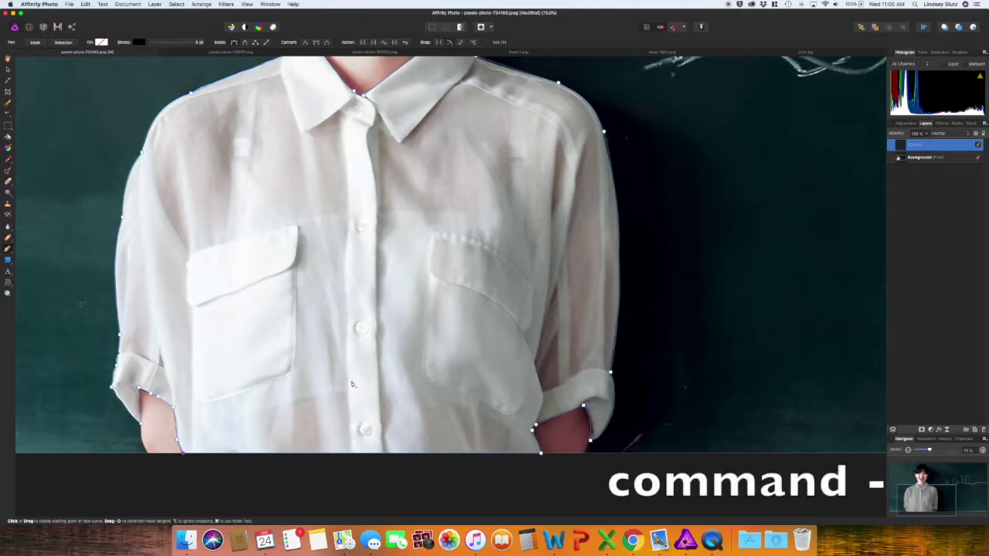
Step: Zoom out, set the shirt shape's stroke to None and its fill to black
key("super+minus")
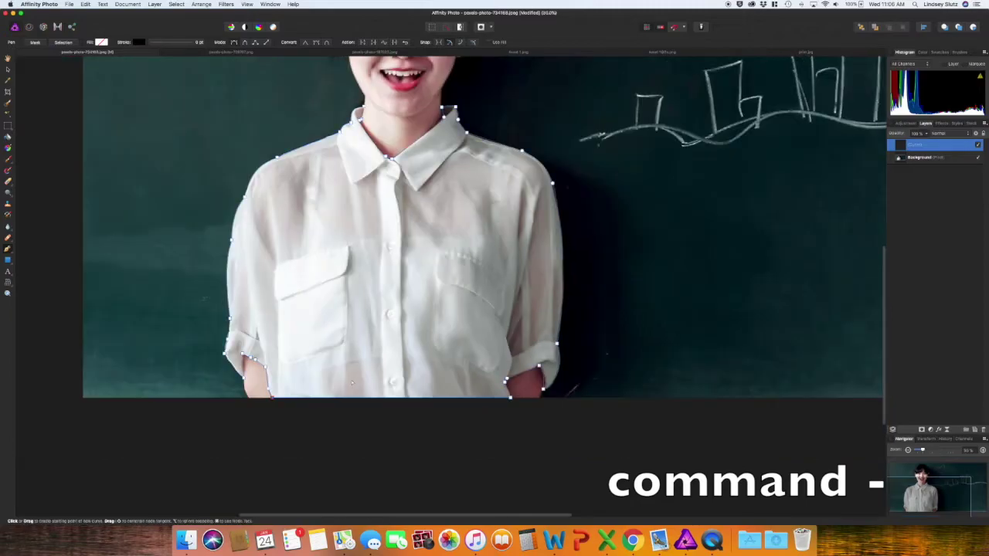
key("super+minus")
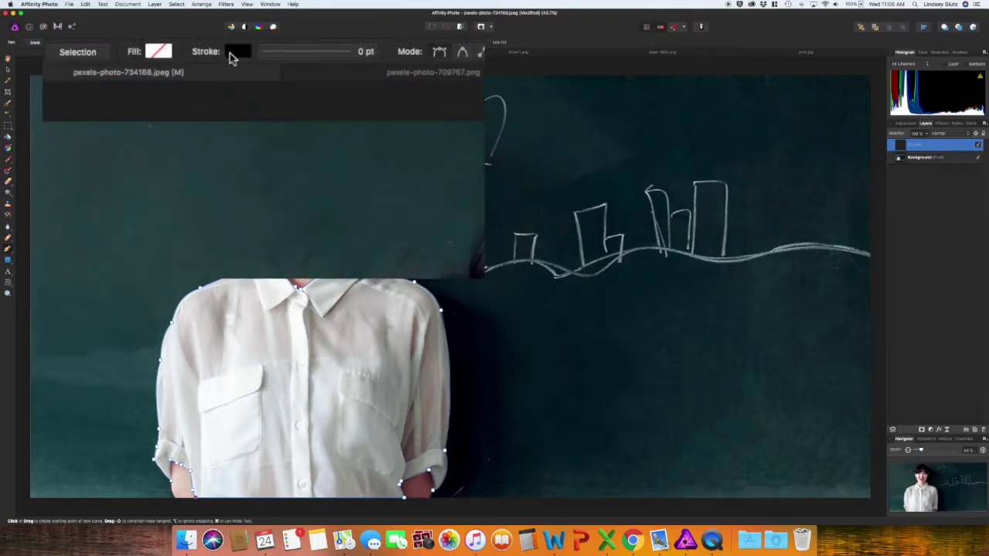
left_click(228, 54)
left_click(242, 71)
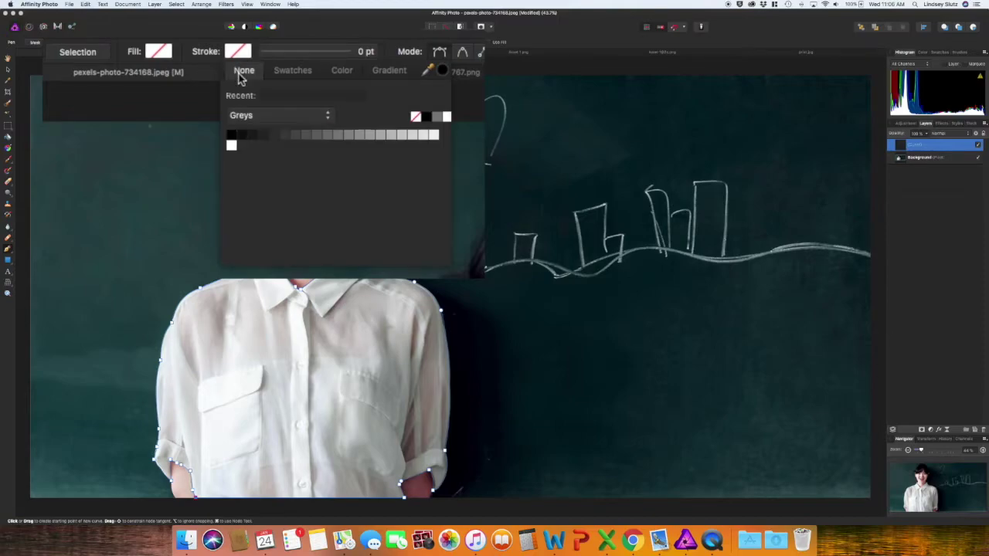
left_click(160, 54)
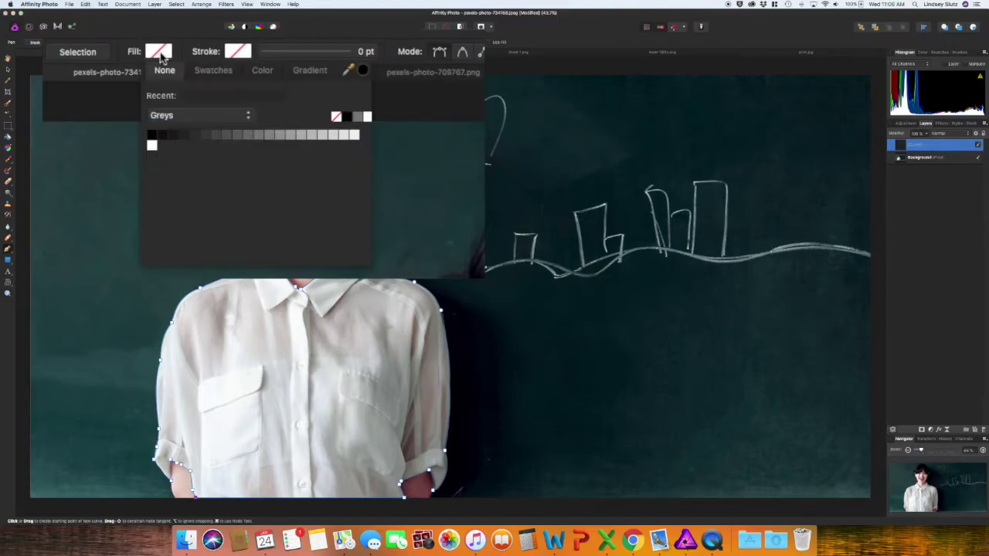
left_click(150, 138)
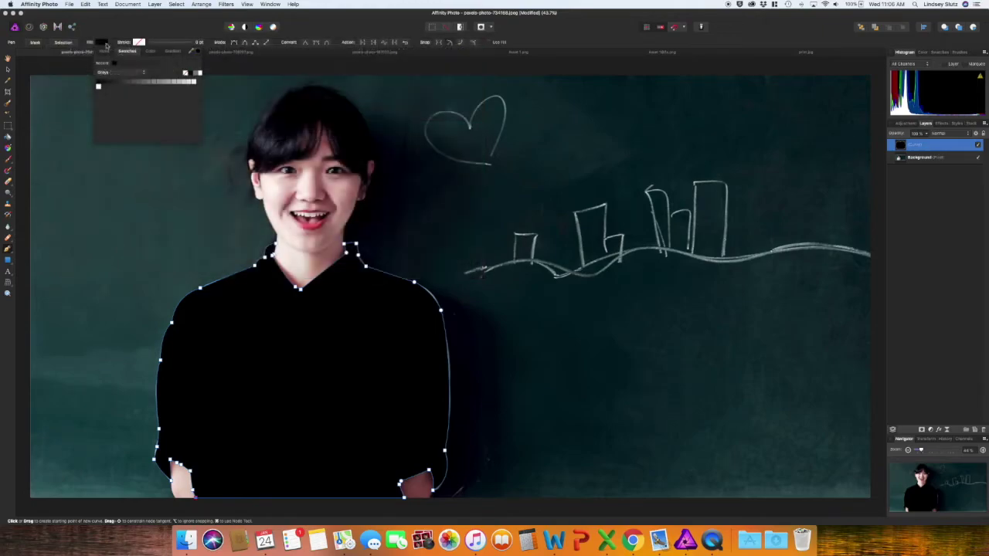
Step: Copy the blue floral pattern from Asset 1.png and paste it into the portrait photo
left_click(674, 54)
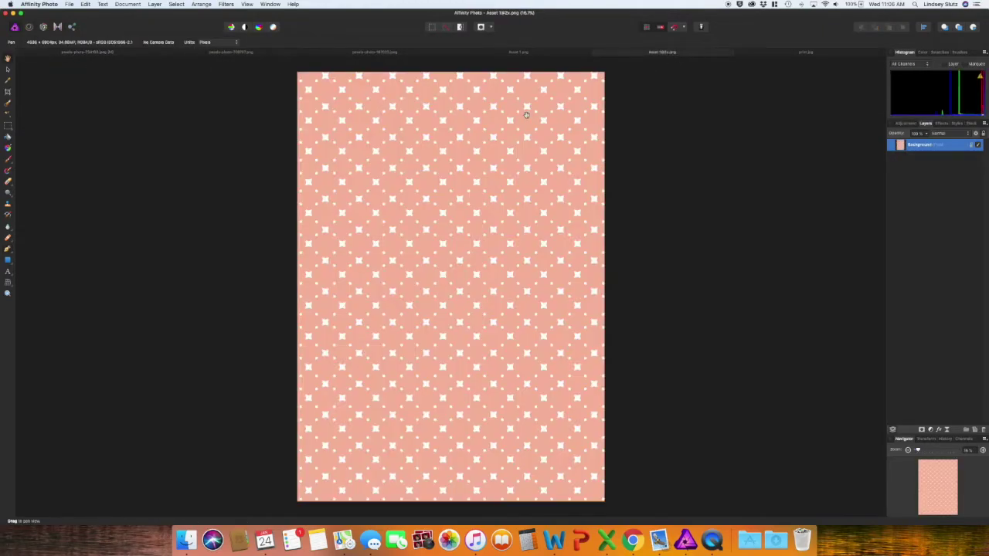
left_click(498, 52)
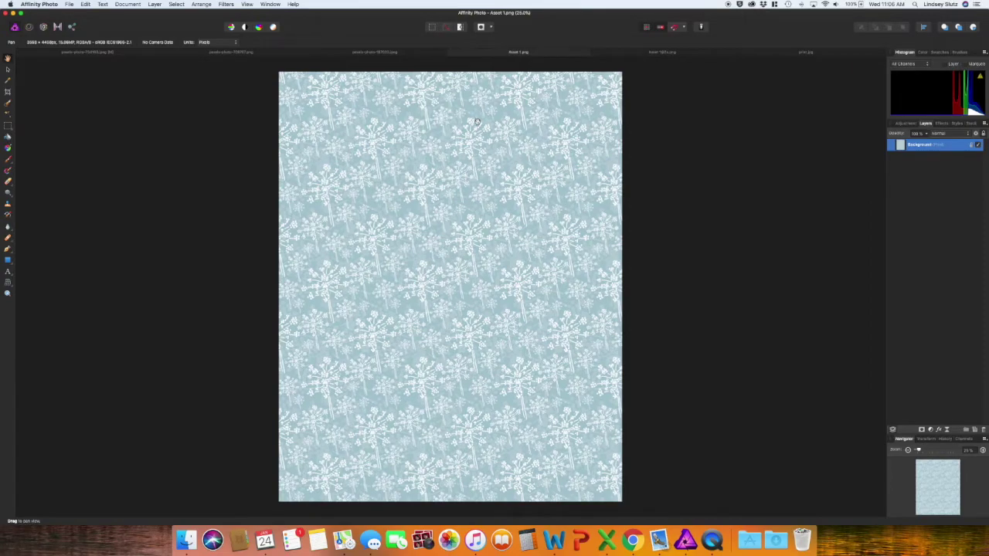
key("v")
scroll(561, 168, "right", 1)
key("super+c")
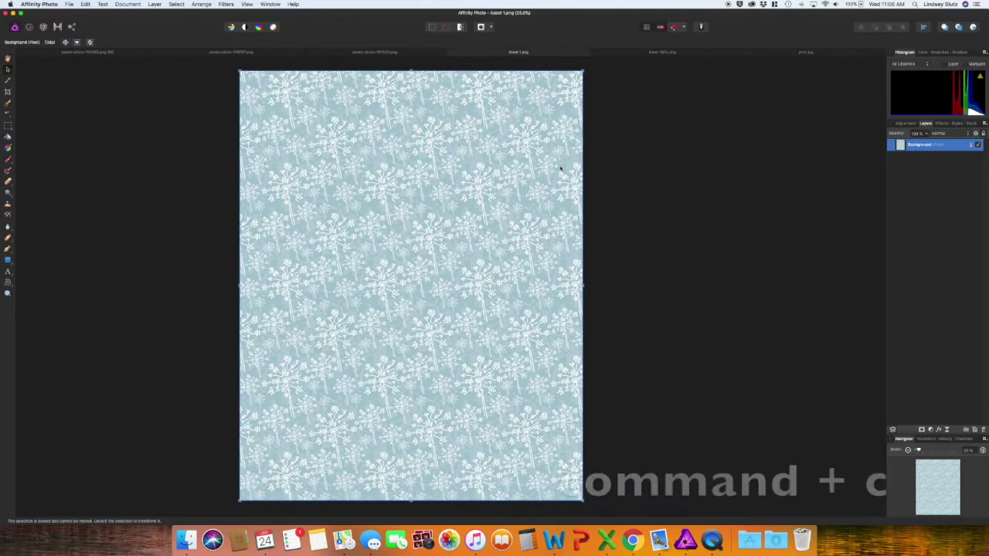
left_click(110, 53)
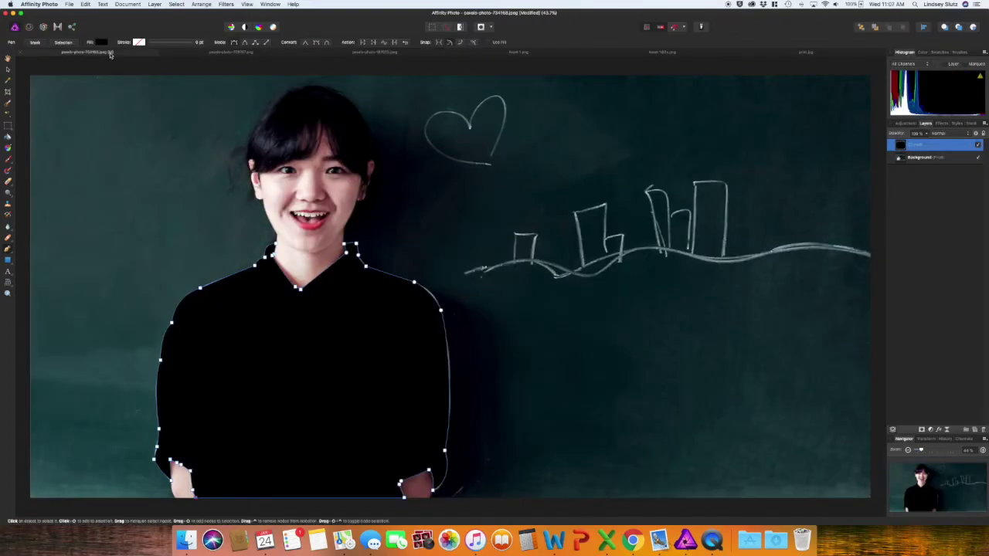
key("super+v")
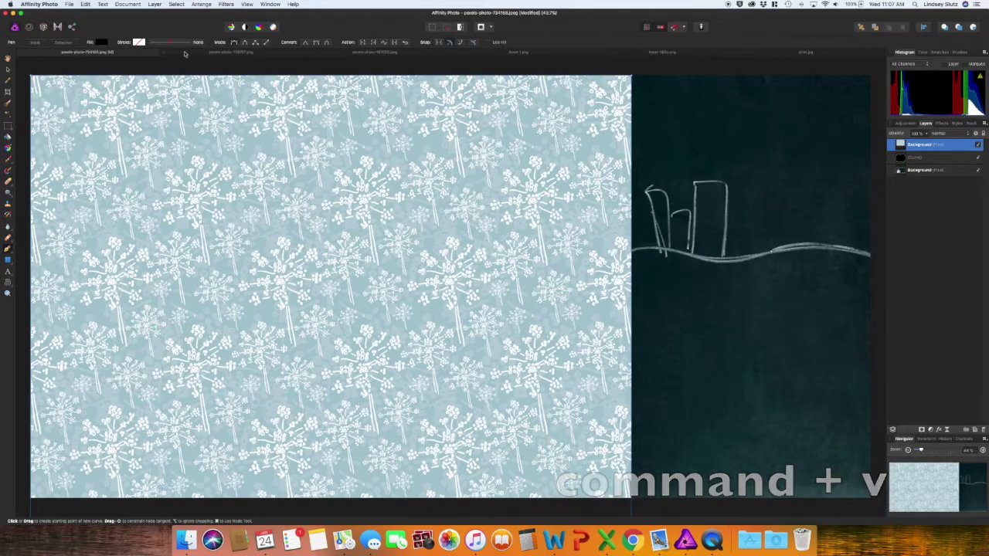
left_click(85, 4)
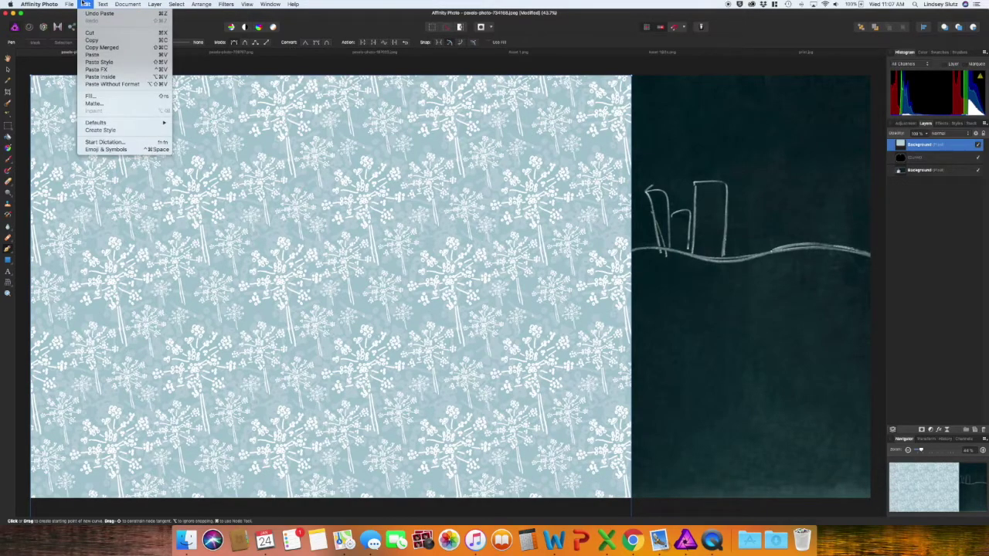
left_click(85, 3)
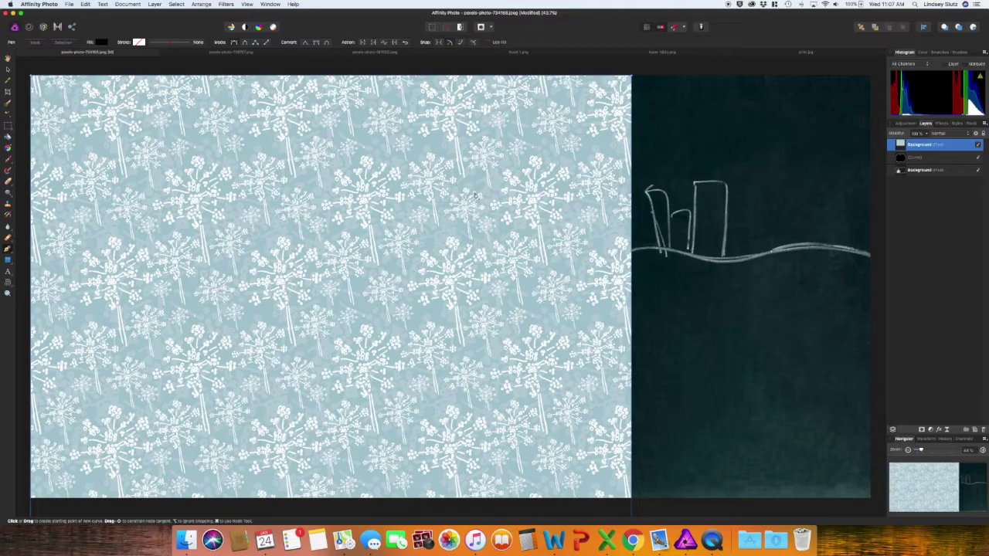
Step: Shrink the floral pattern to the shirt area and nest it inside the Curve layer
key("v")
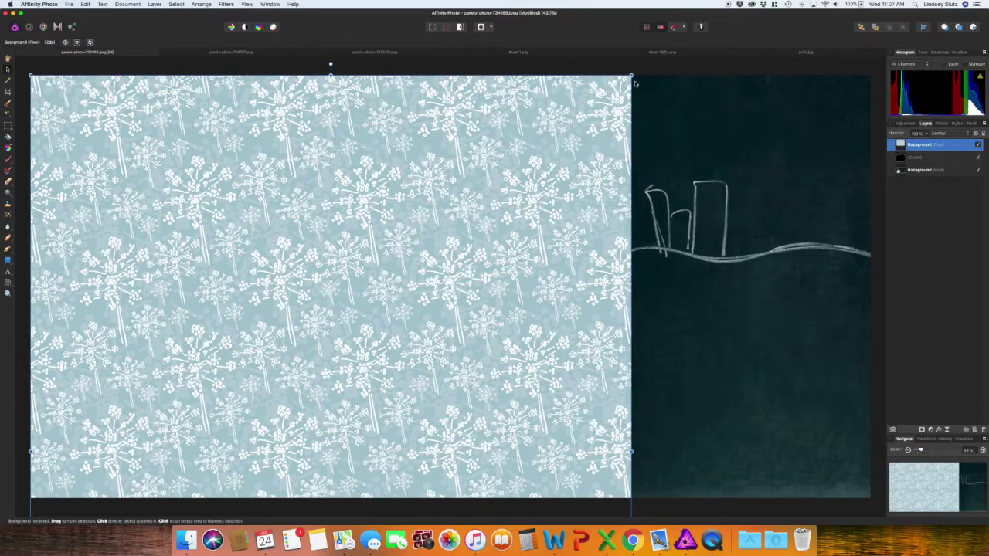
left_click_drag(631, 76, 140, 232)
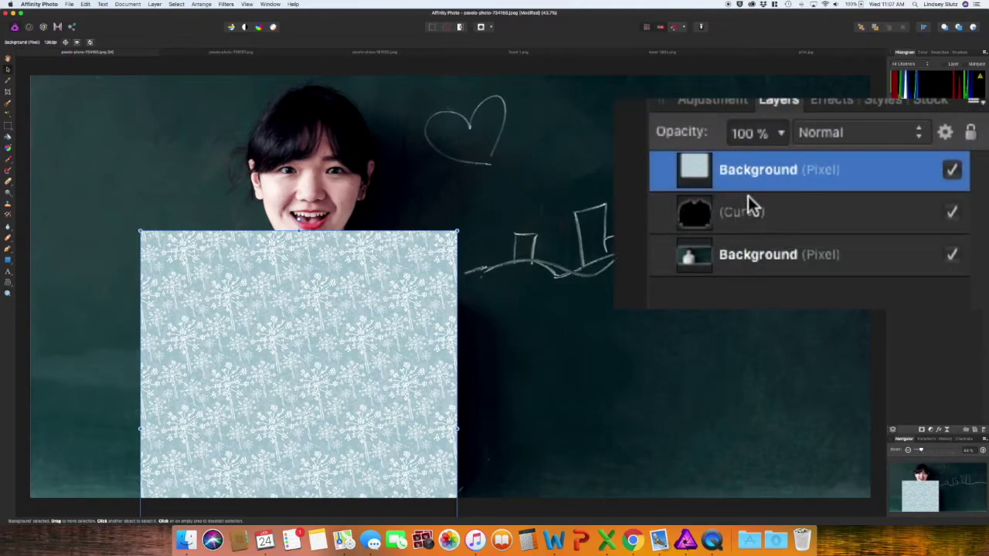
left_click_drag(750, 190, 754, 216)
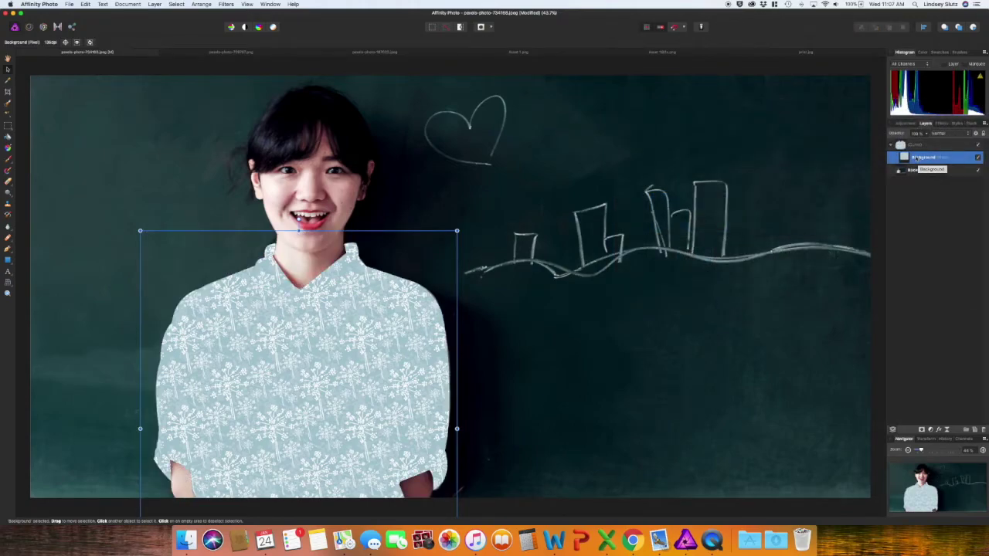
Step: Set the shirt Curve layer's blend mode to Multiply
left_click(916, 145)
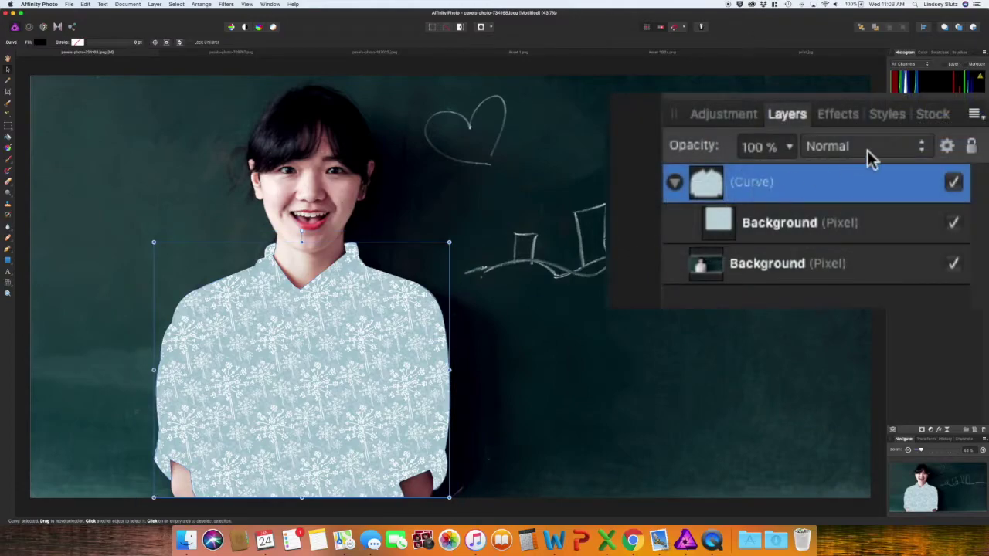
left_click(807, 148)
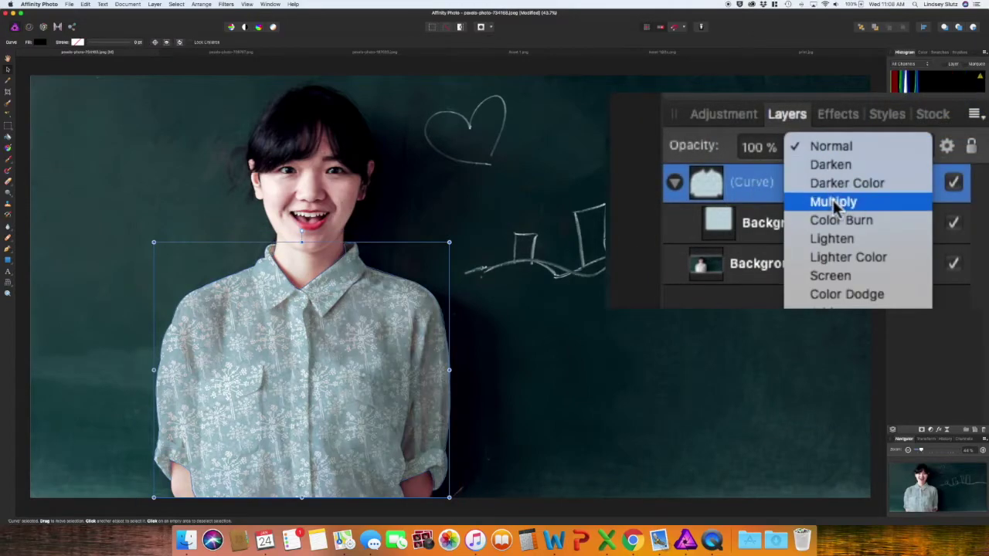
left_click(834, 203)
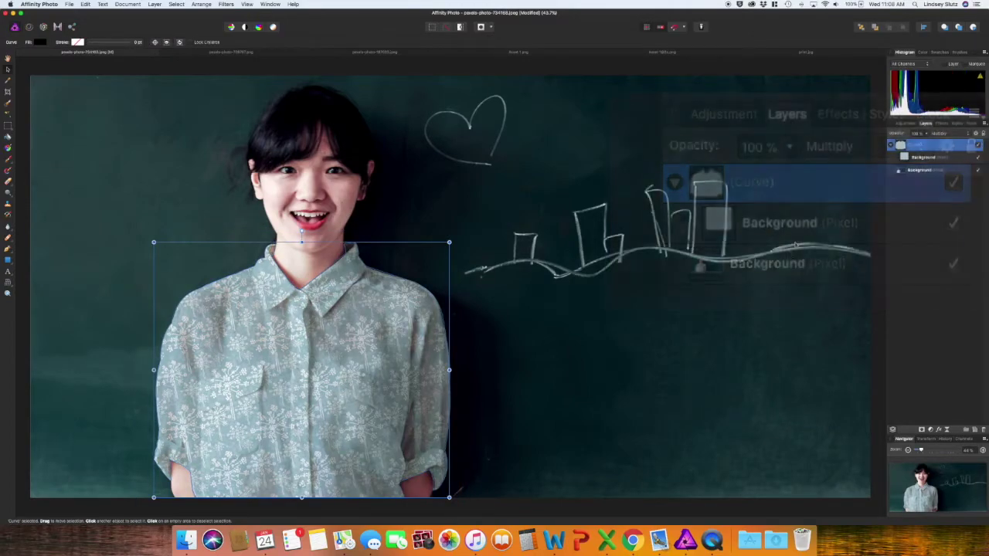
left_click(746, 304)
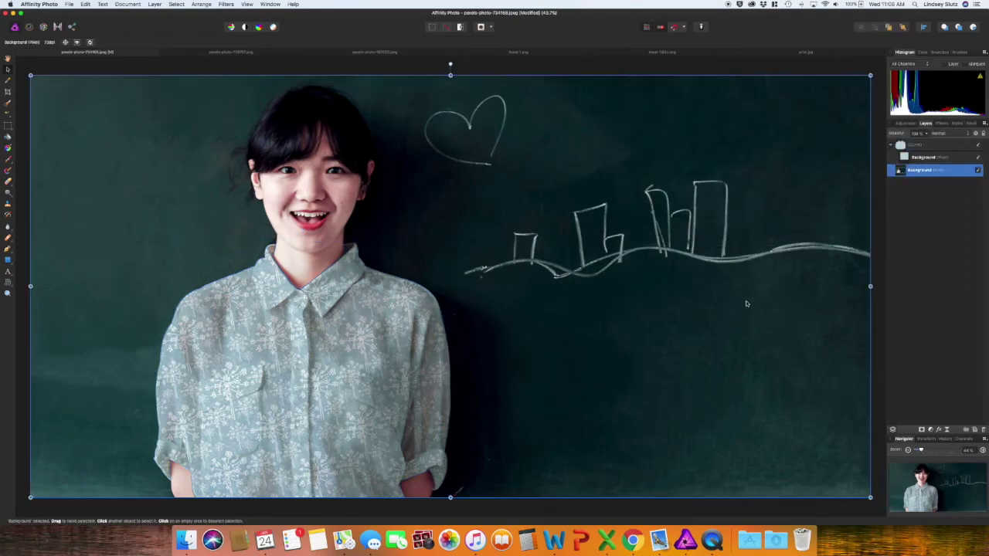
left_click(416, 344)
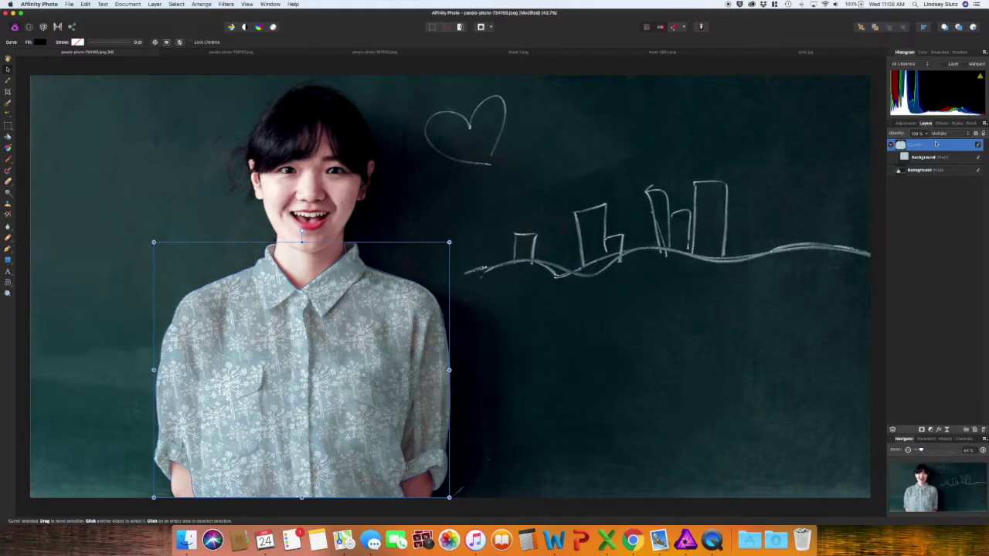
left_click(585, 332)
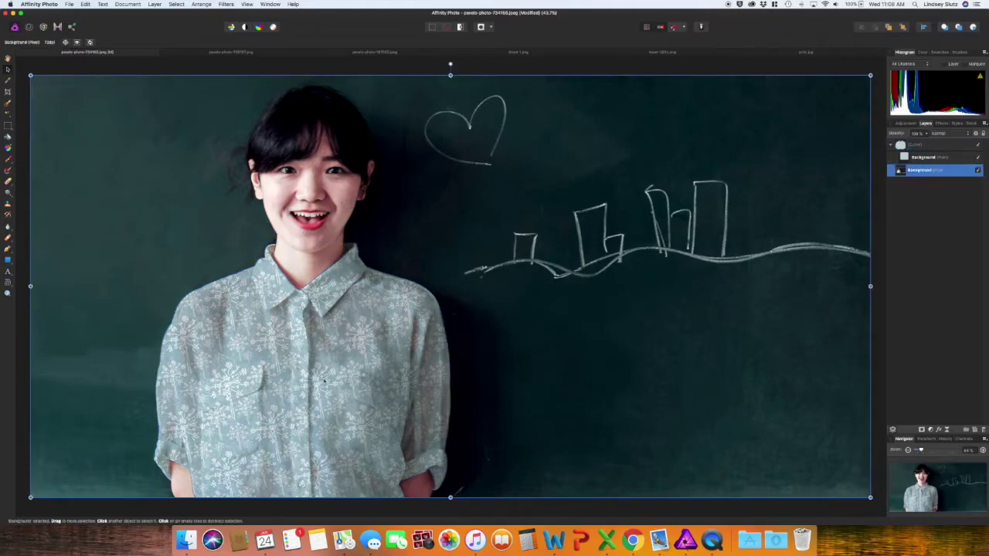
left_click(325, 375)
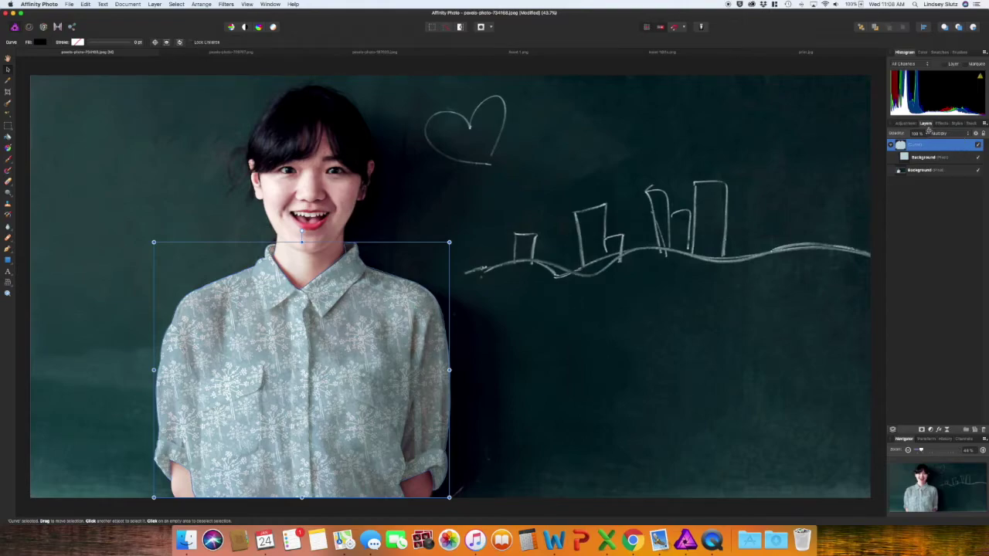
Step: Lower the shirt layer's opacity to about 75% or less, then deselect
left_click(927, 133)
left_click_drag(931, 145, 886, 143)
left_click(922, 170)
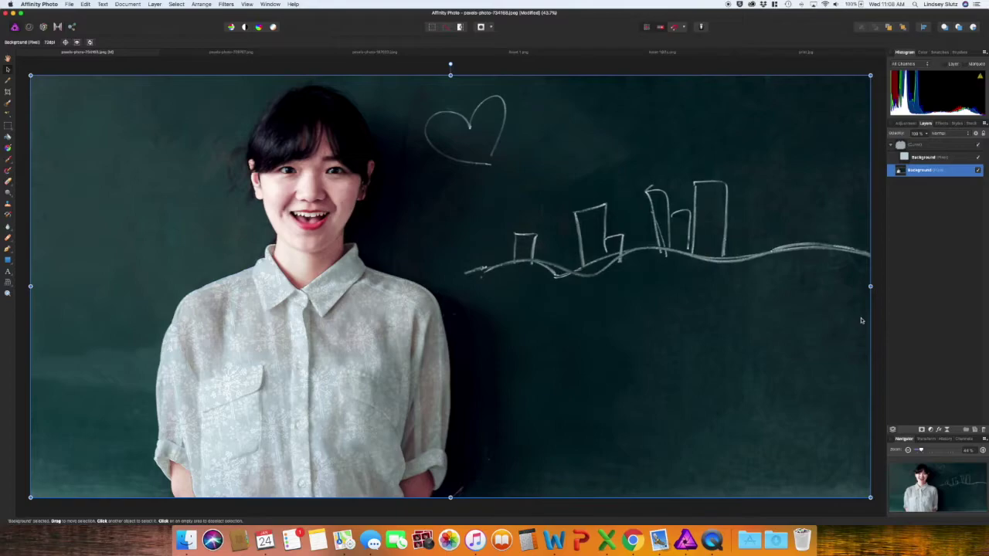
left_click(861, 71)
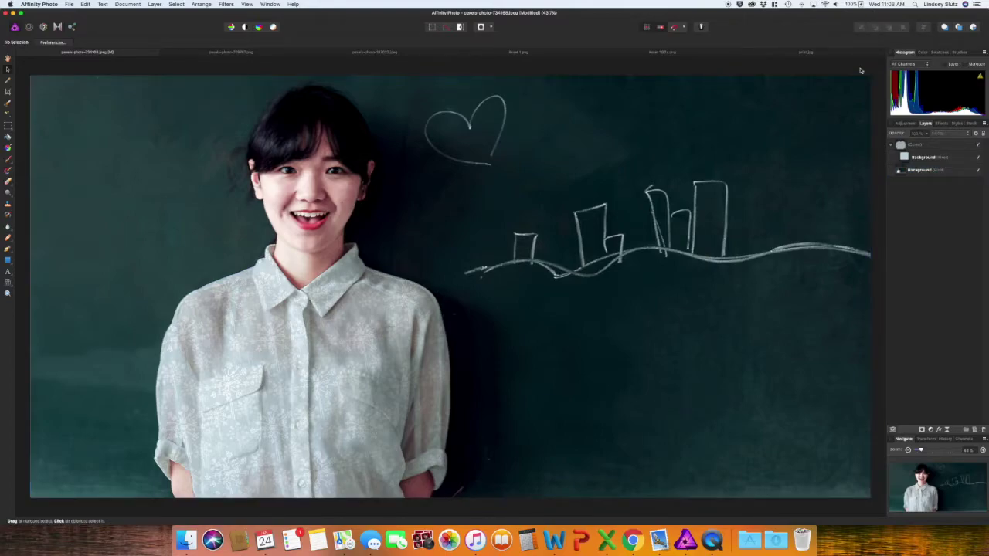
Step: Switch to the pexels-photo-708767 interior photo and start a pen path at the top-right corner
left_click(212, 53)
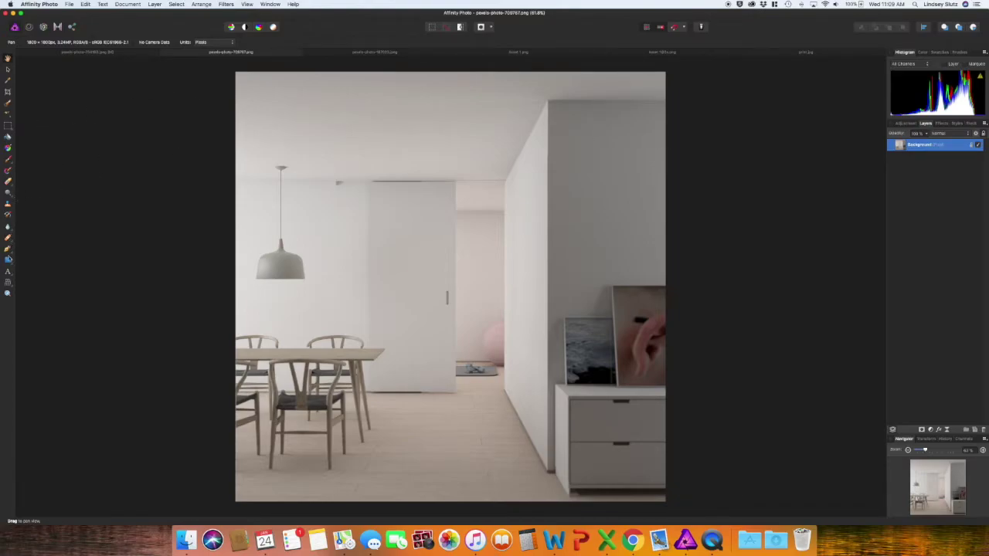
left_click(8, 250)
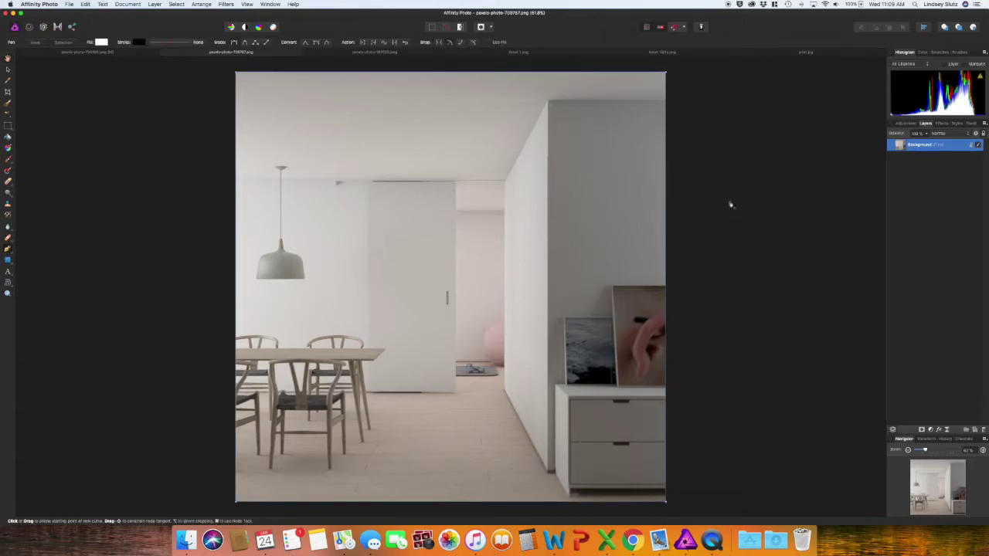
left_click(665, 101)
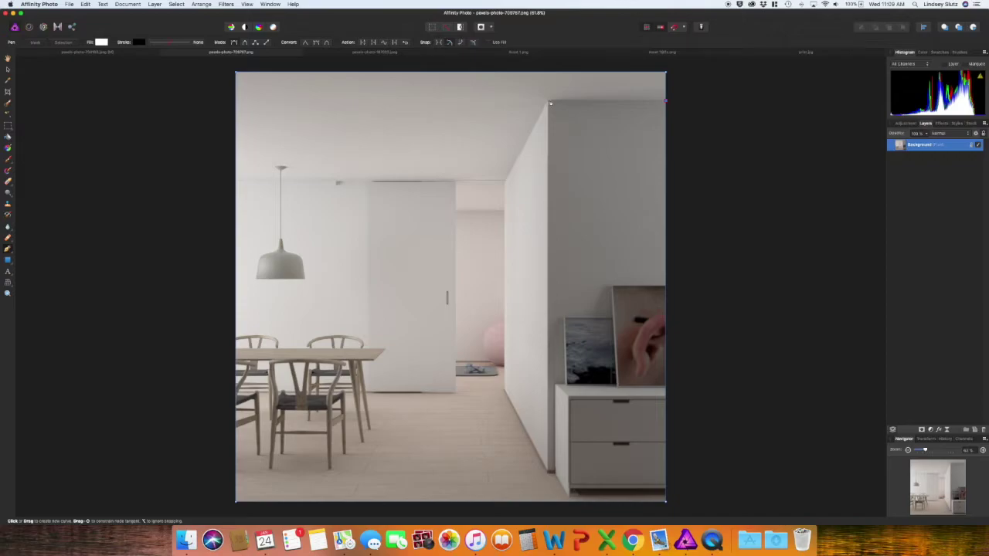
Step: Trace the right wall down to the floor, around the cabinet top and picture frames
left_click(548, 100)
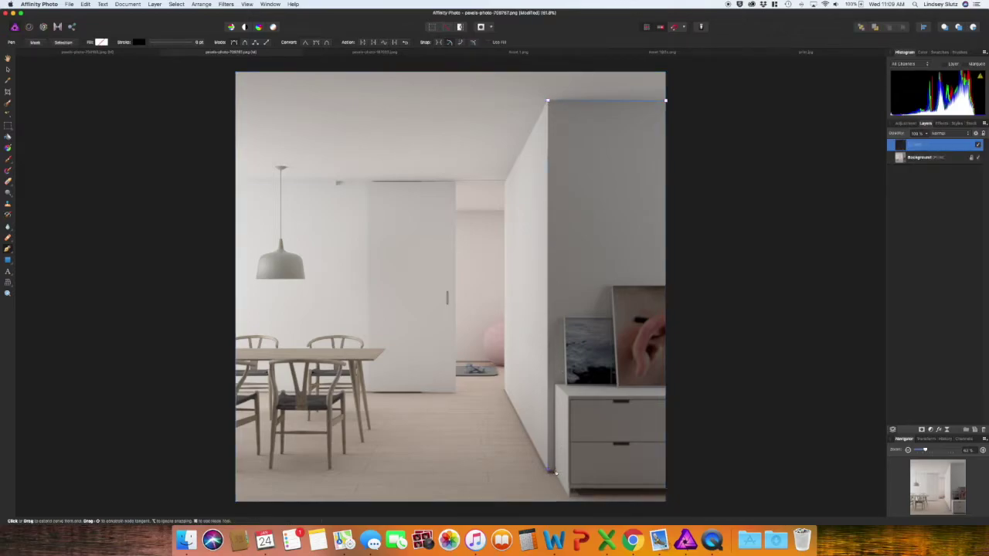
left_click(547, 470)
left_click(565, 384)
left_click(565, 317)
left_click(612, 317)
left_click(612, 286)
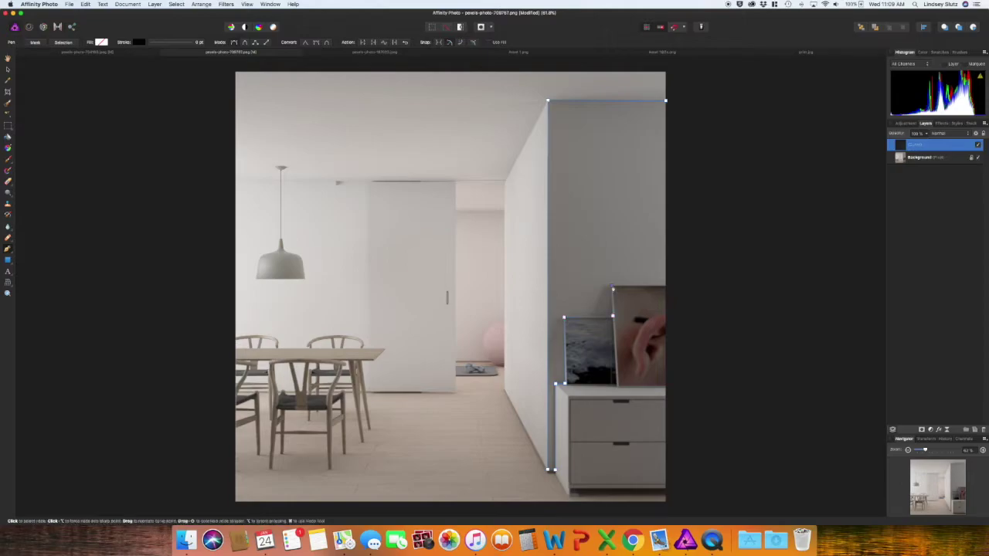
left_click(665, 286)
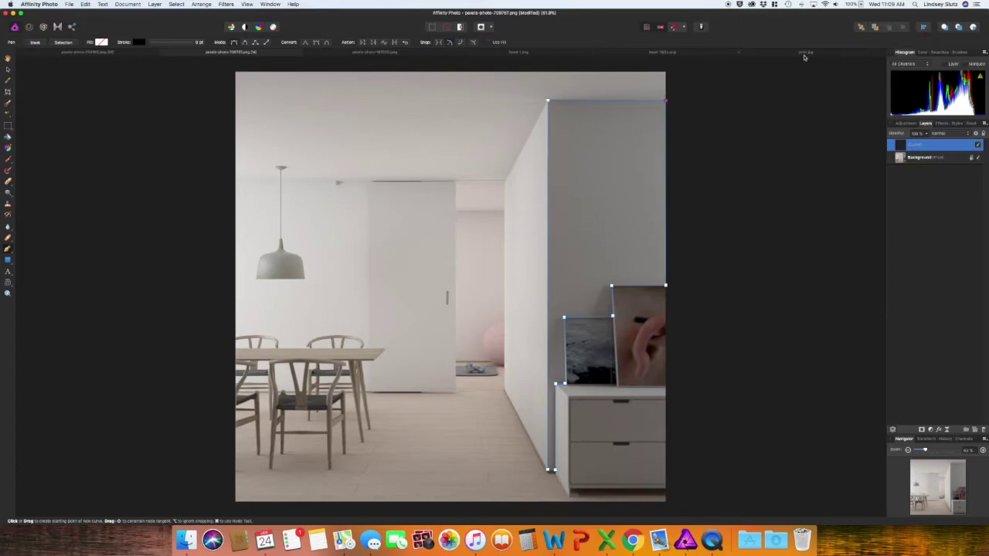
Step: Close the blue floral document, select the pink pattern layer, and return to the interior photo
left_click(519, 54)
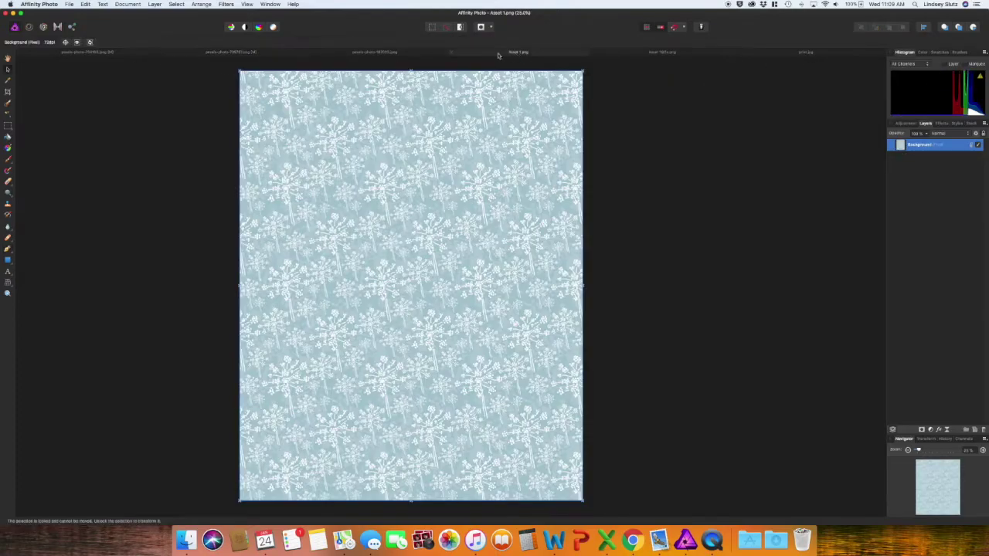
left_click(452, 54)
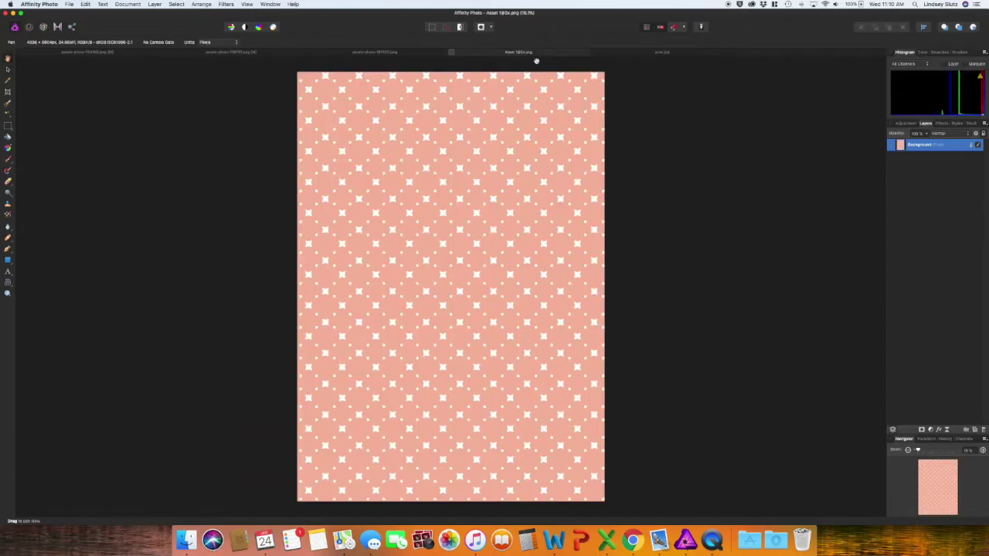
left_click(508, 137)
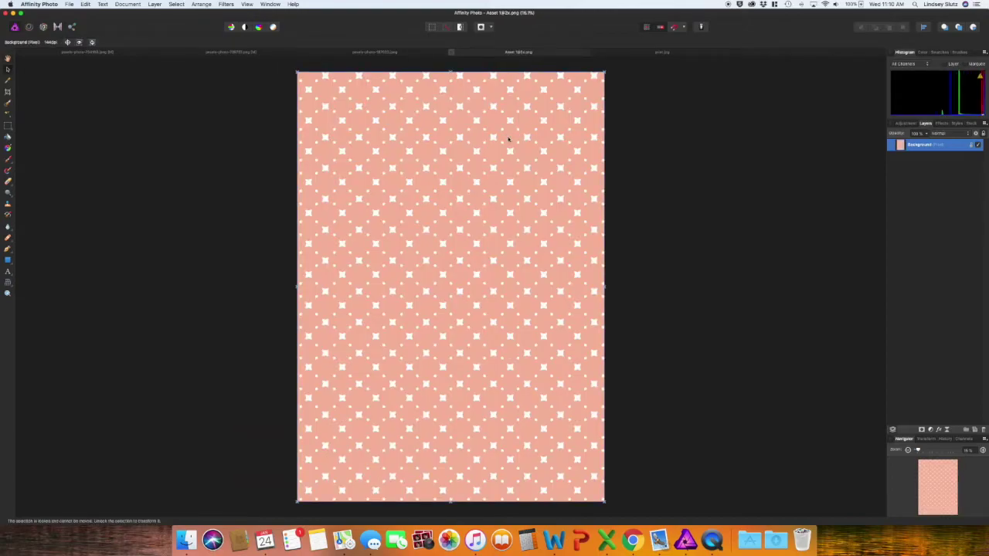
left_click(138, 55)
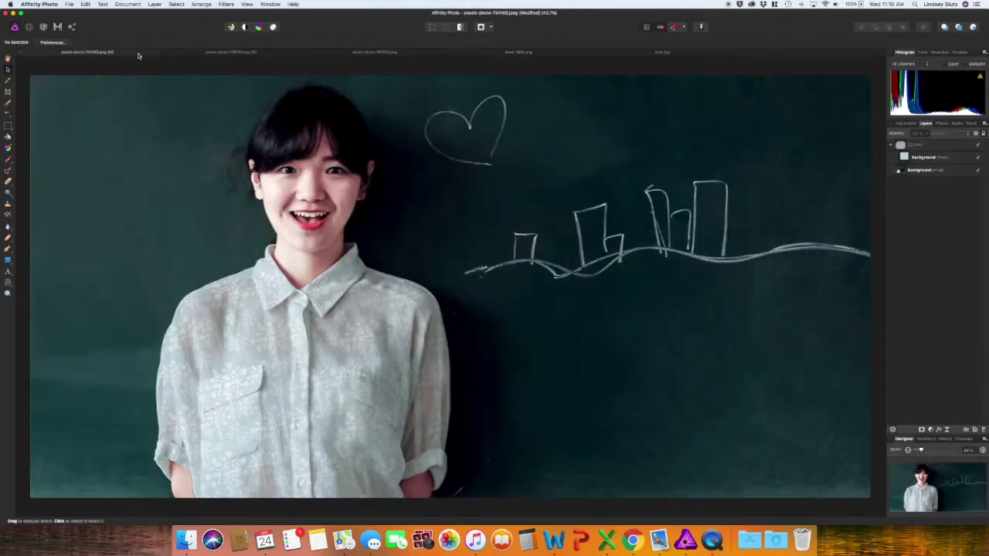
left_click(235, 53)
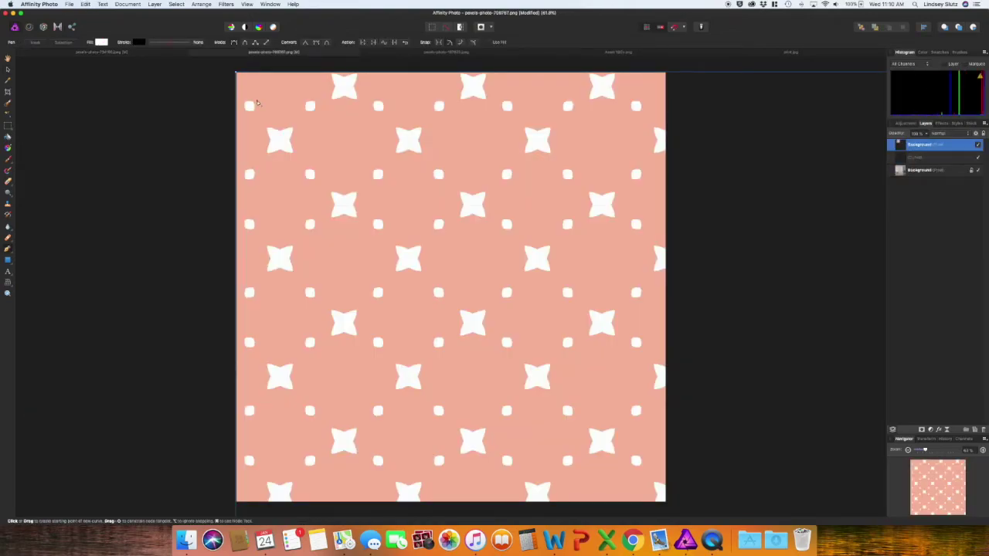
key("super+minus")
key("super+minus")
key("super+minus")
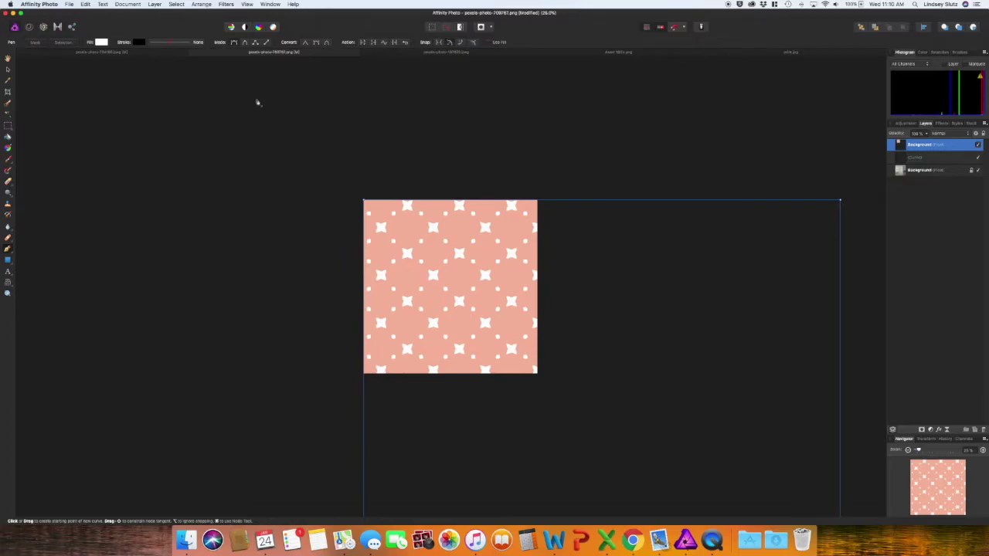
Step: Resize the pink star pattern over the right wall and clip it inside the wall outline
left_click(8, 69)
left_click_drag(364, 200, 624, 402)
left_click_drag(644, 506, 461, 172)
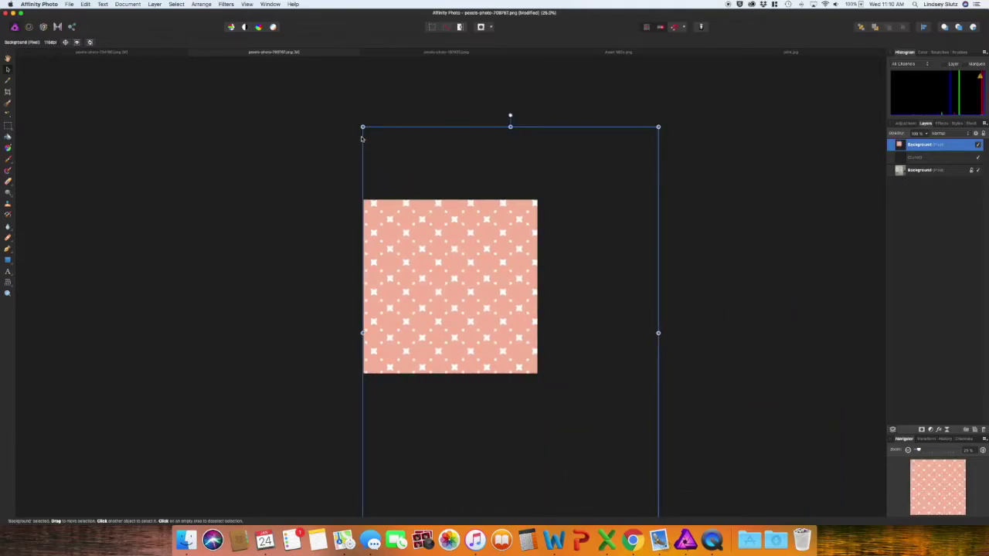
left_click_drag(361, 127, 510, 311)
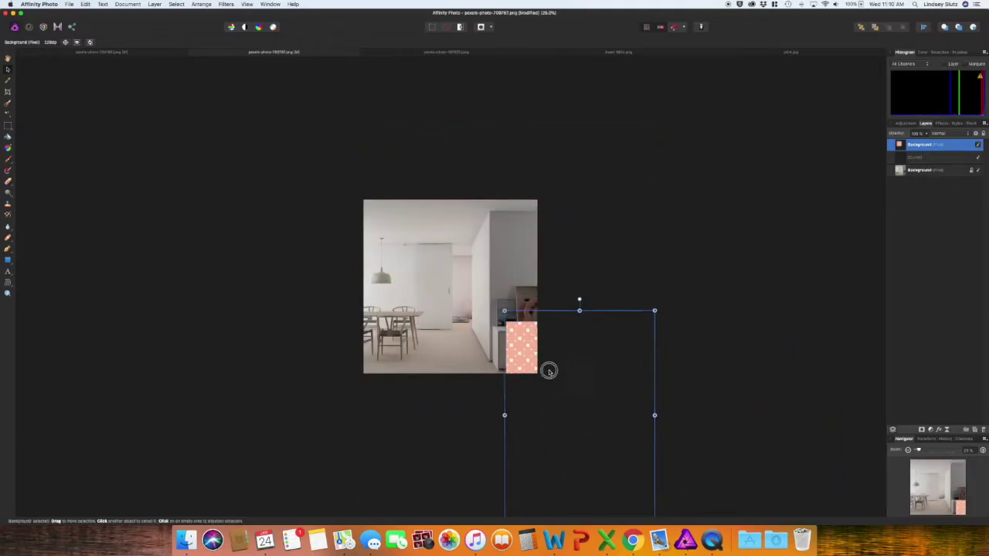
left_click_drag(547, 368, 502, 258)
left_click_drag(606, 380, 567, 343)
left_click_drag(574, 170, 645, 132)
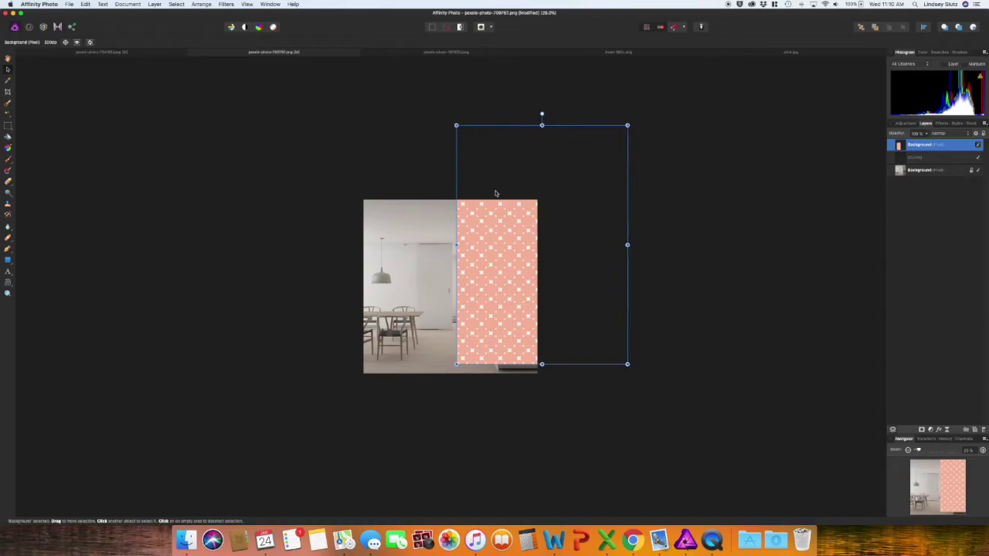
left_click_drag(495, 248, 487, 275)
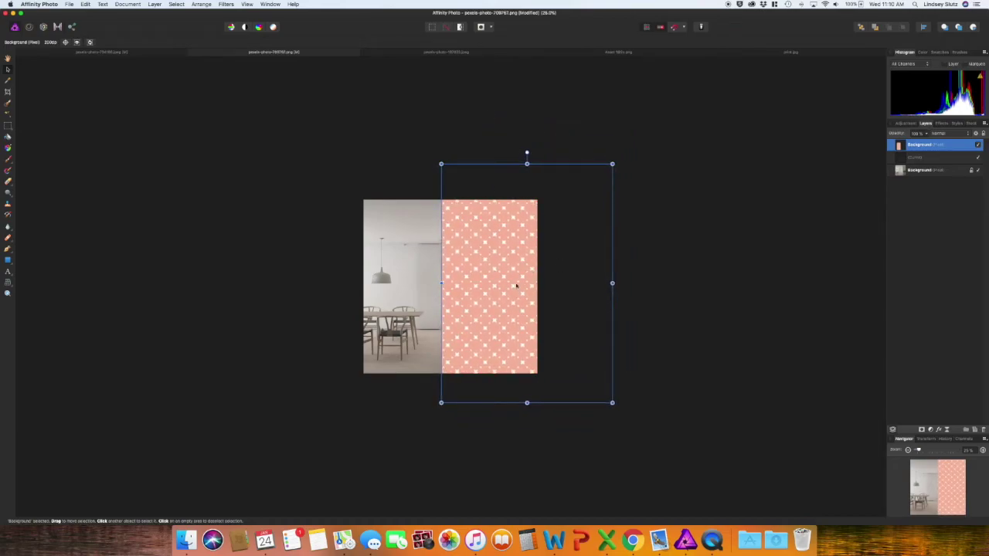
left_click(508, 120)
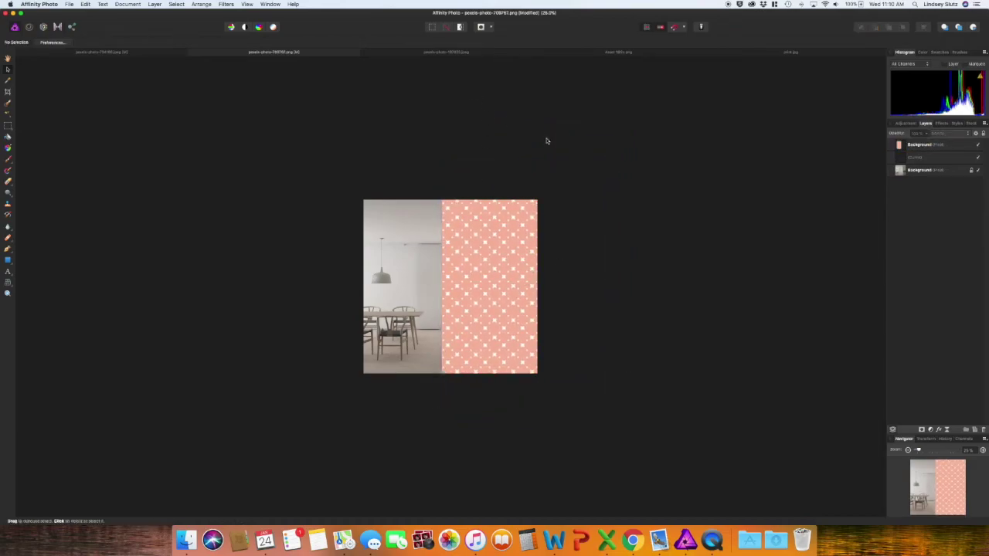
left_click_drag(936, 143, 935, 160)
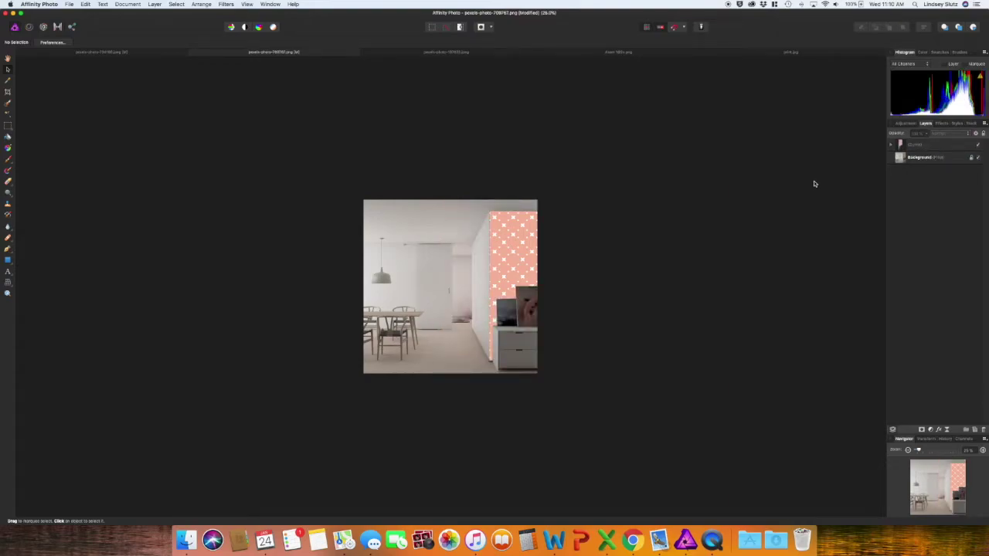
Step: Zoom to 50% and give the wallpaper Curve layer a darker blend mode
key("super+plus")
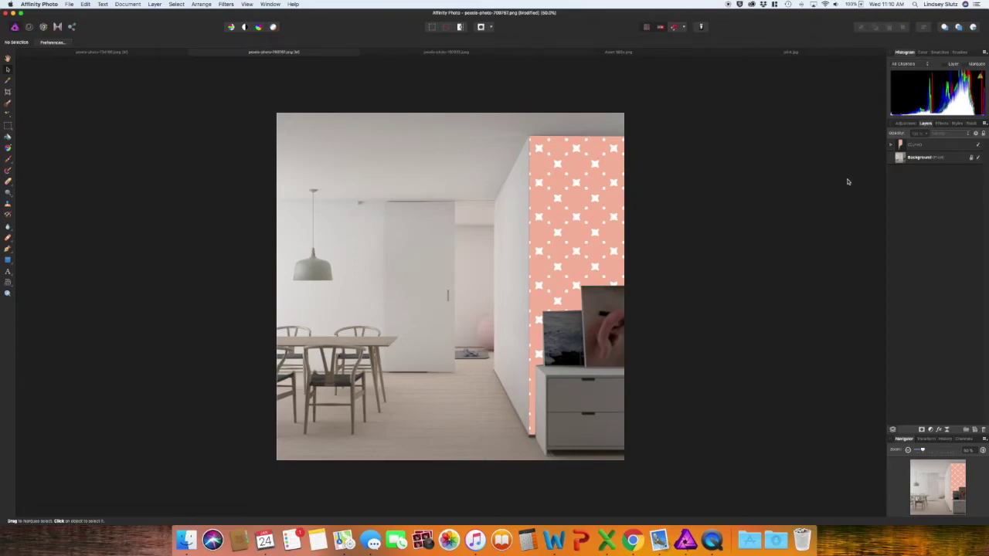
left_click(931, 145)
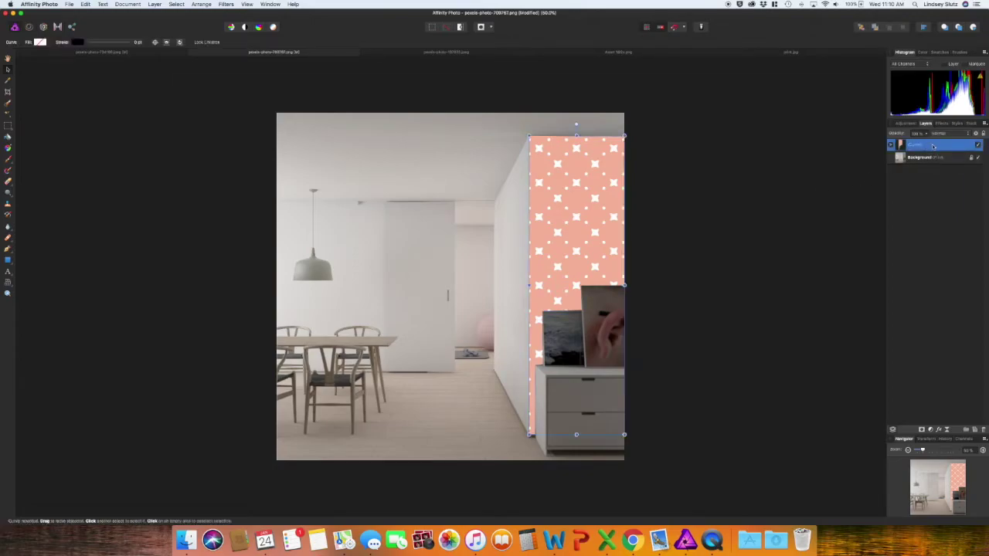
left_click(944, 135)
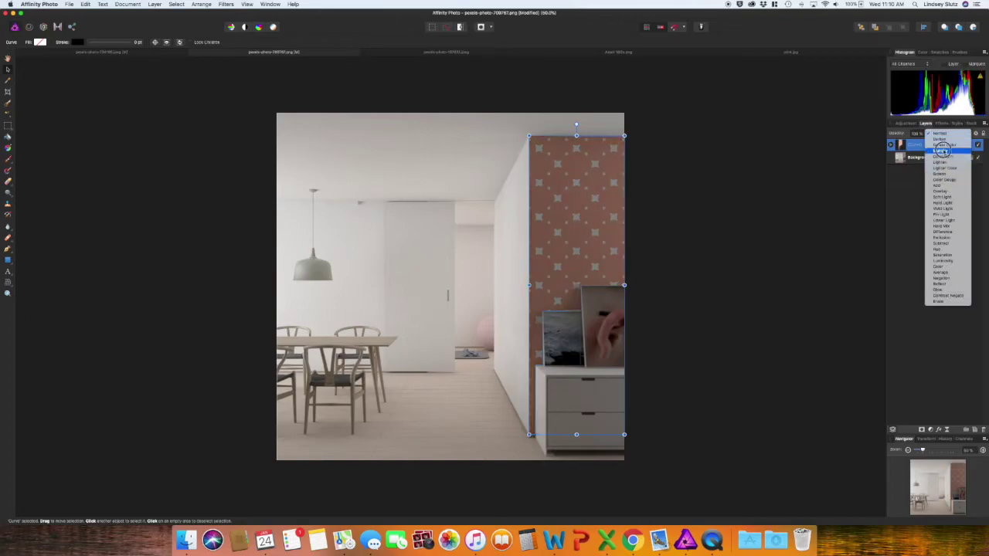
left_click(945, 175)
left_click(817, 210)
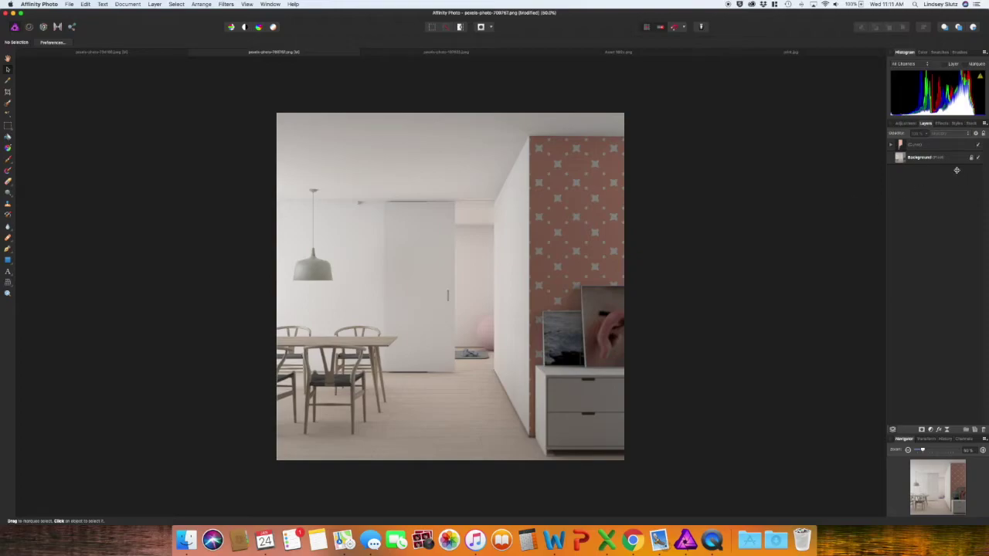
Step: Add a Curves adjustment bent upward to brighten the room photo
left_click(913, 123)
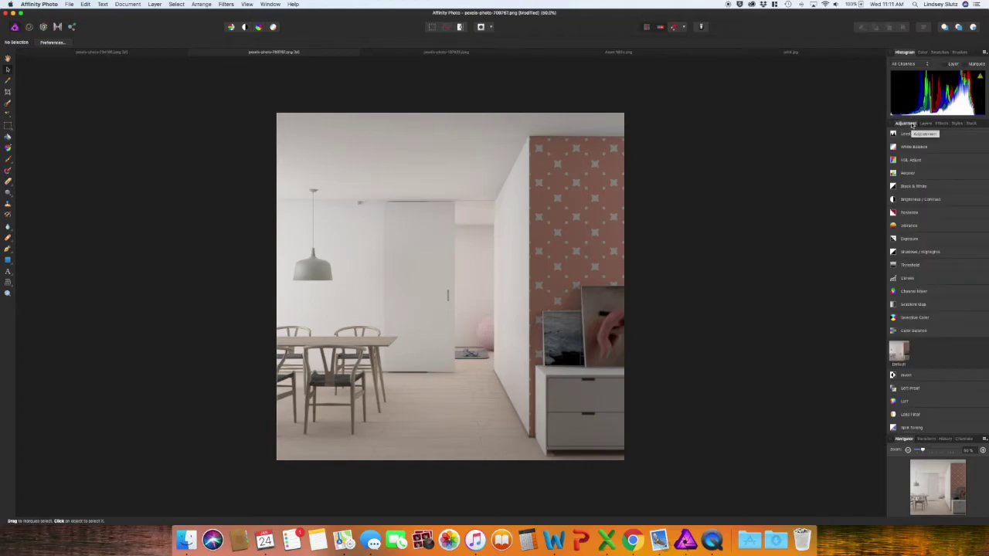
left_click(917, 280)
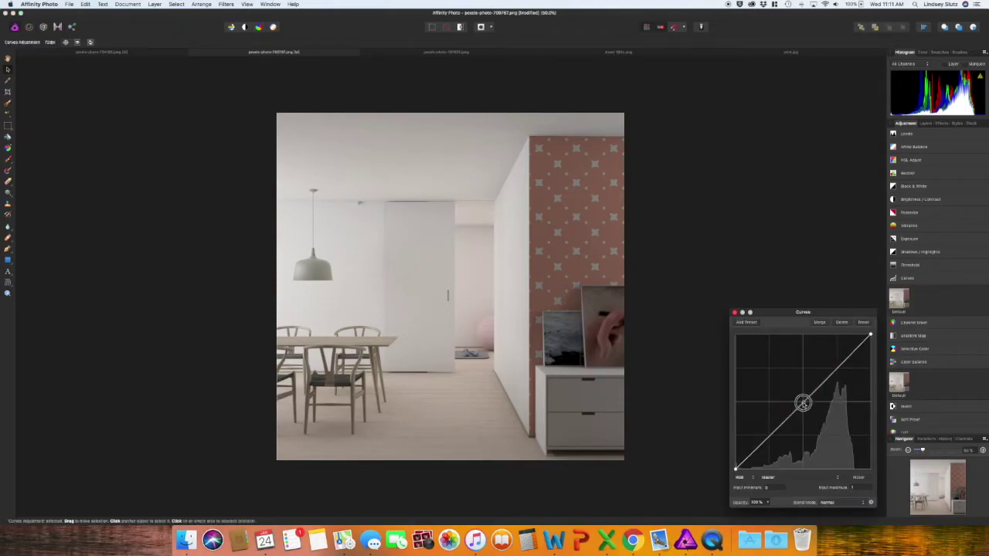
left_click_drag(800, 400, 793, 390)
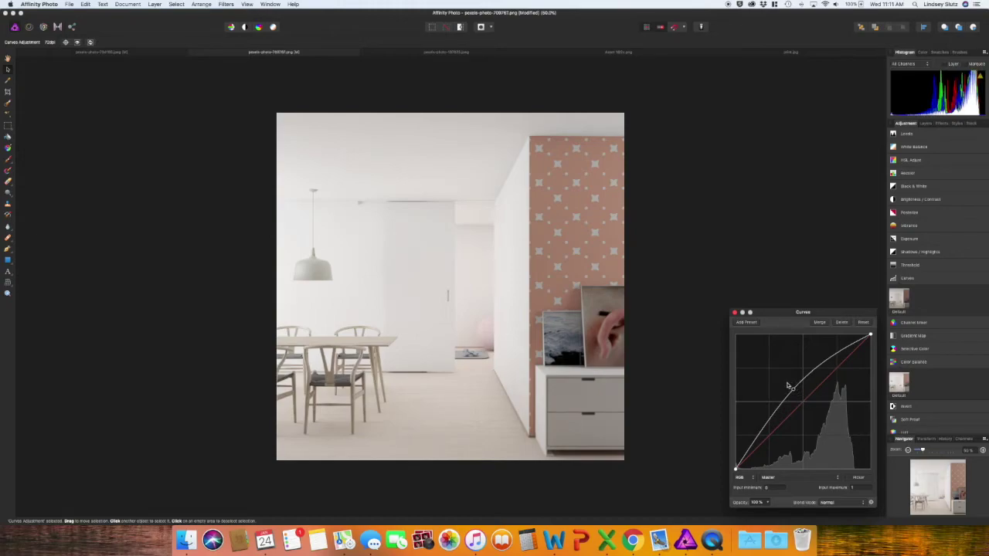
left_click(798, 230)
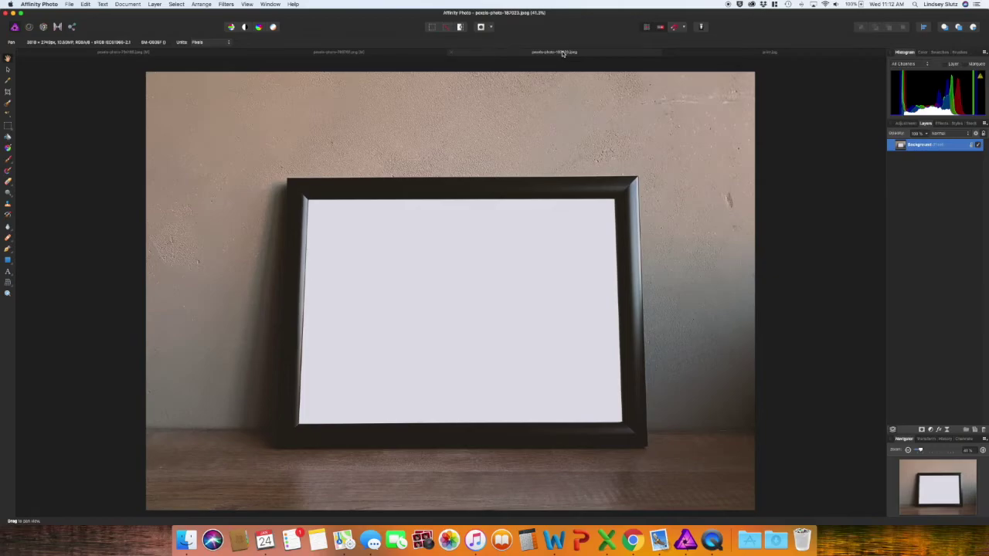
Step: Outline the frame's white interior with a closed four-node Pen path, then show print.jpg
left_click(8, 249)
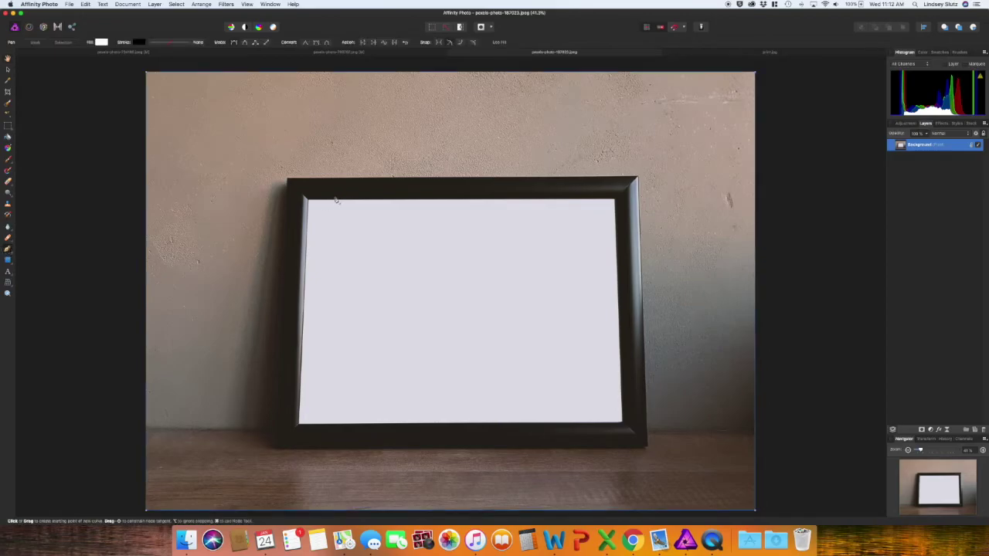
left_click(308, 200)
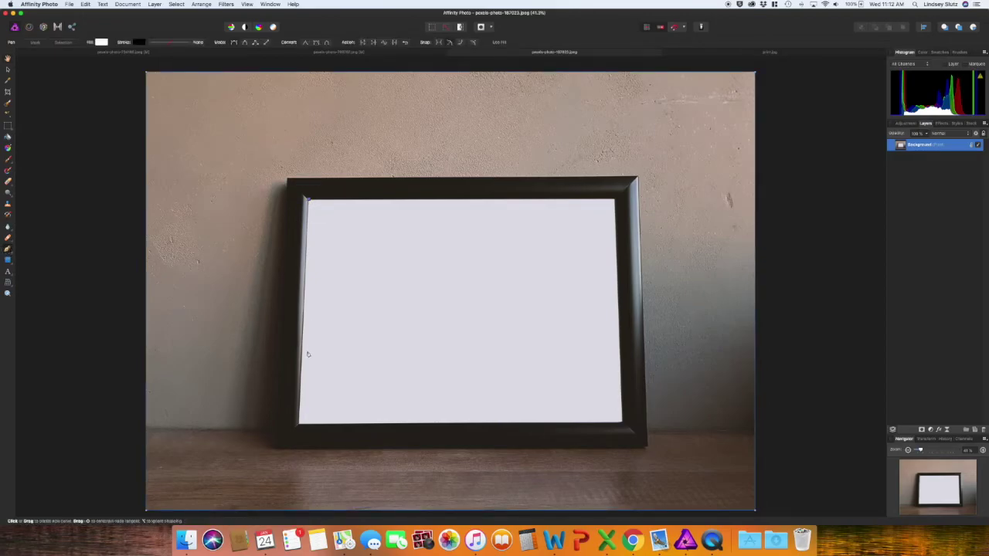
left_click(299, 424)
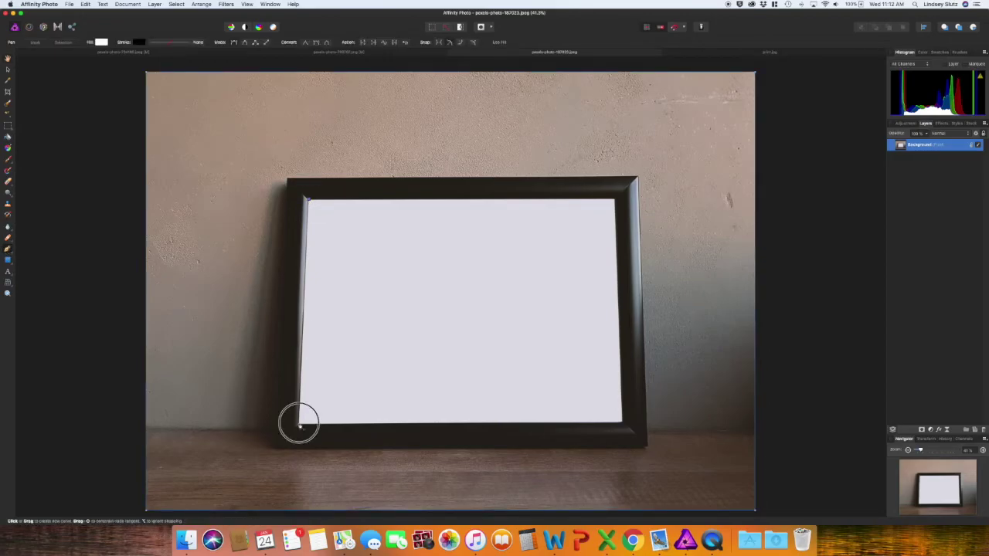
left_click(622, 423)
left_click(616, 201)
left_click(308, 200)
key("v")
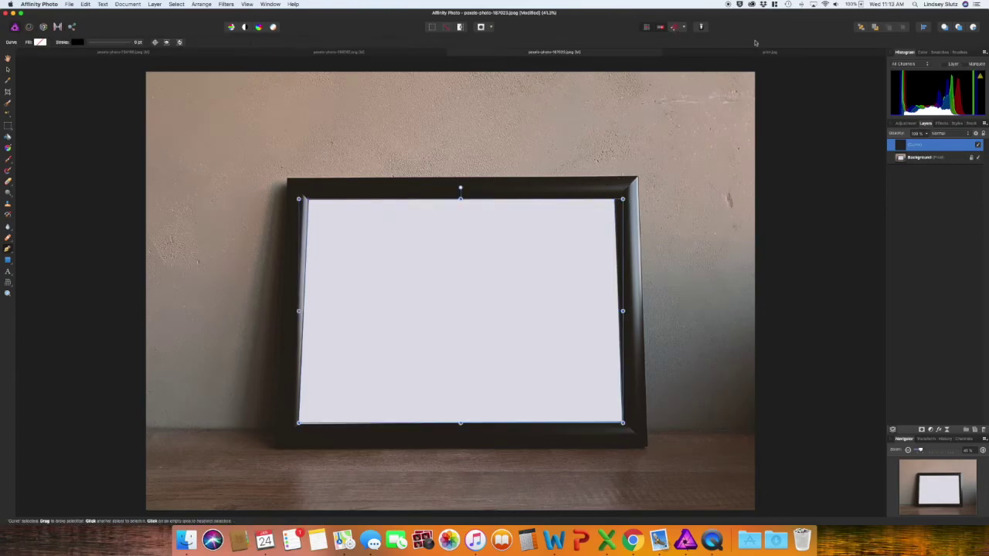
left_click(778, 53)
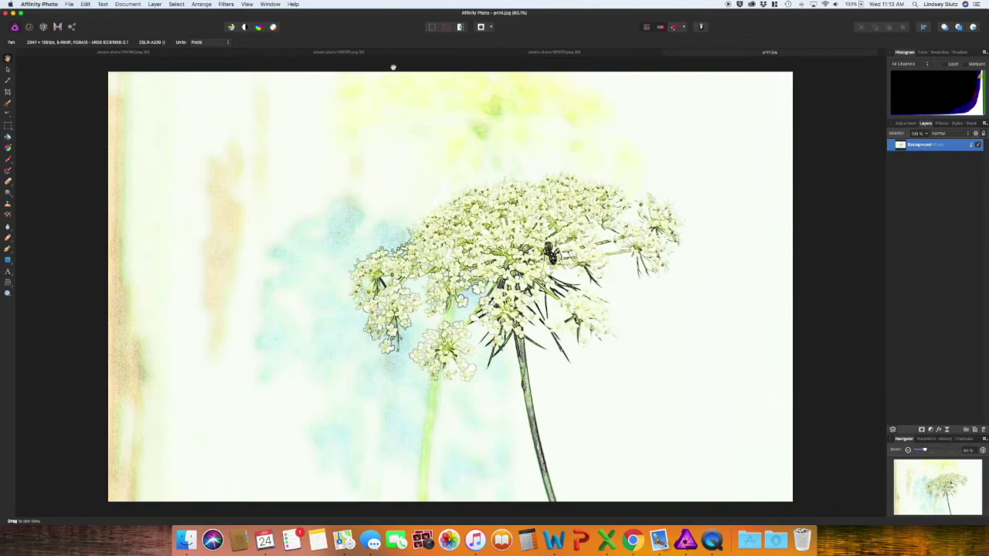
Step: Bring the flower print into the frame photo, positioned and resized over the frame opening
mouse_move(526, 60)
left_mouse_down()
mouse_move(554, 52)
mouse_move(530, 60)
left_mouse_up()
left_click_drag(158, 83, 300, 195)
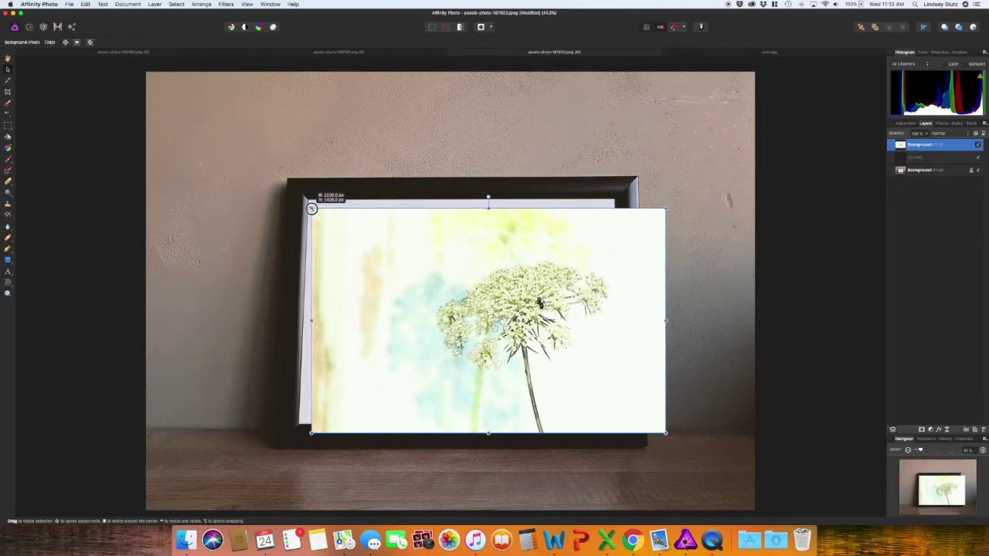
left_click_drag(662, 431, 652, 425)
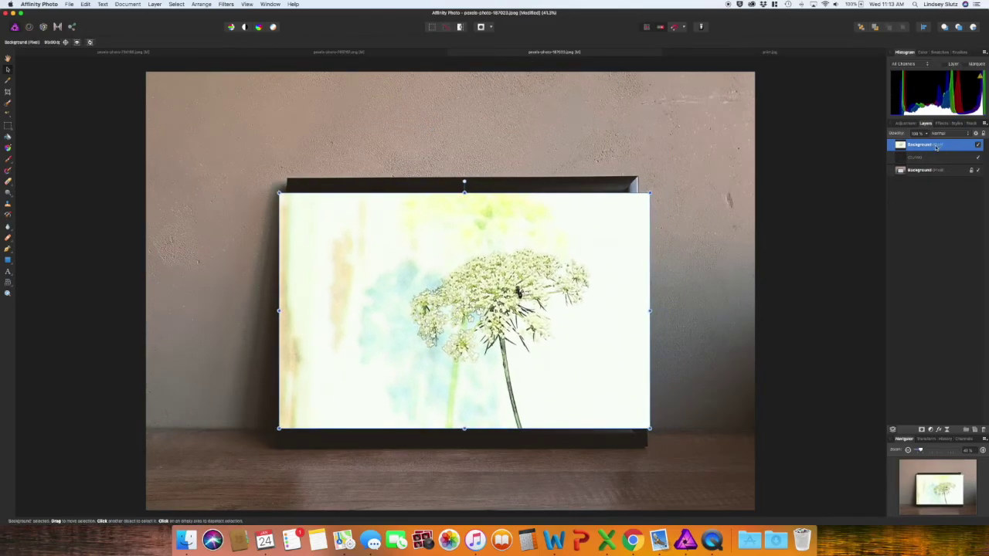
Step: Clip the print inside the Curve outline and set its blend mode to Multiply
left_click_drag(938, 157, 939, 158)
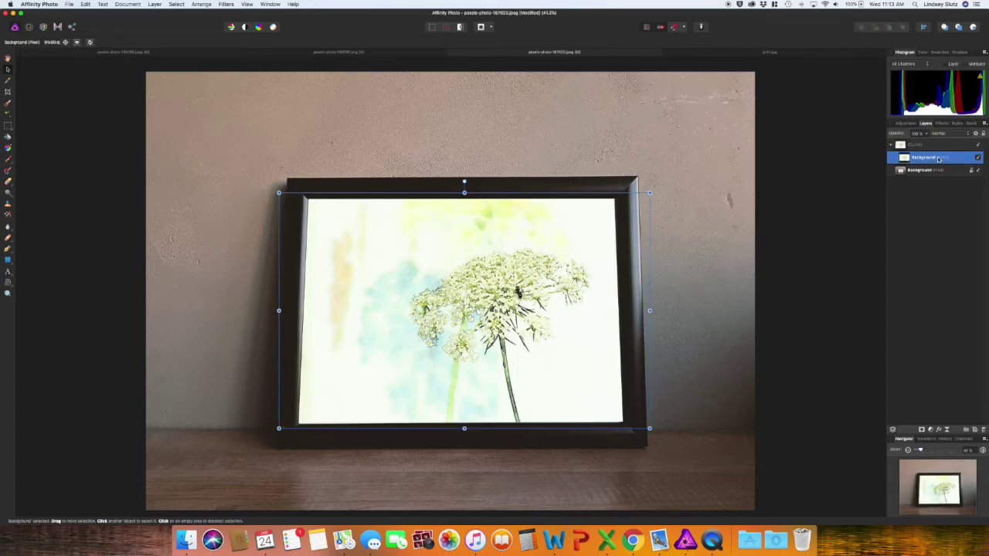
left_click(944, 134)
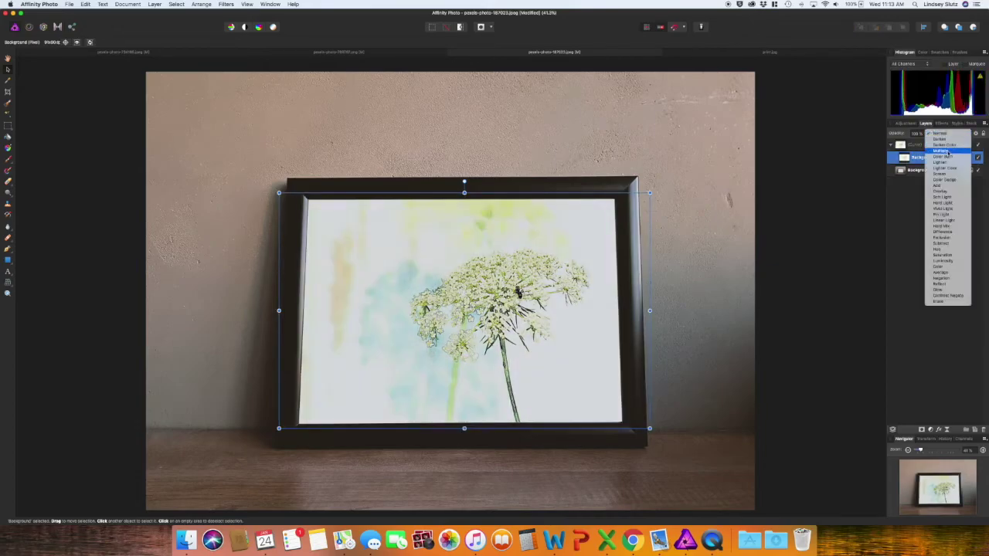
left_click(941, 150)
left_click(781, 328)
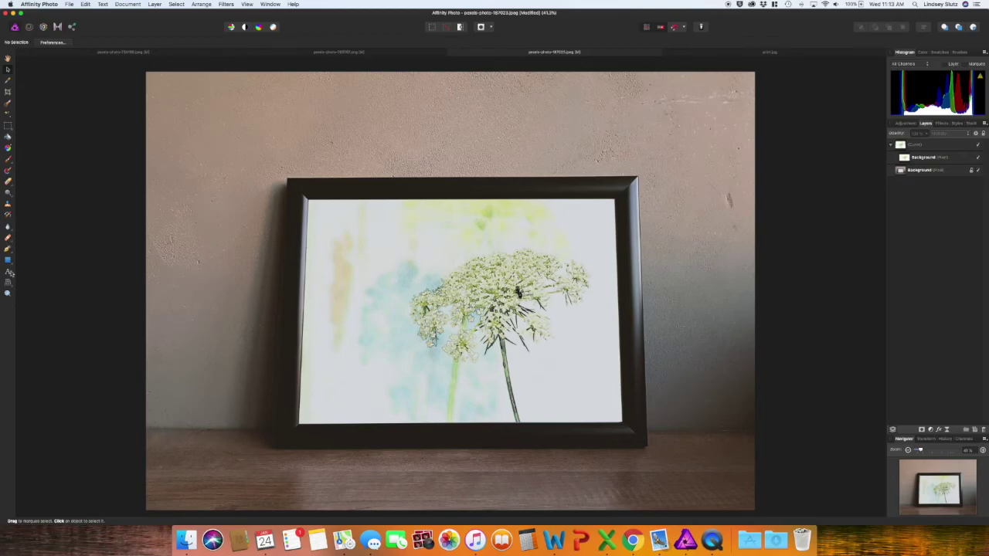
Step: Apply a Perspective warp pulling the print's bottom-left and bottom-right corners outward to match the tilted frame
left_click(9, 284)
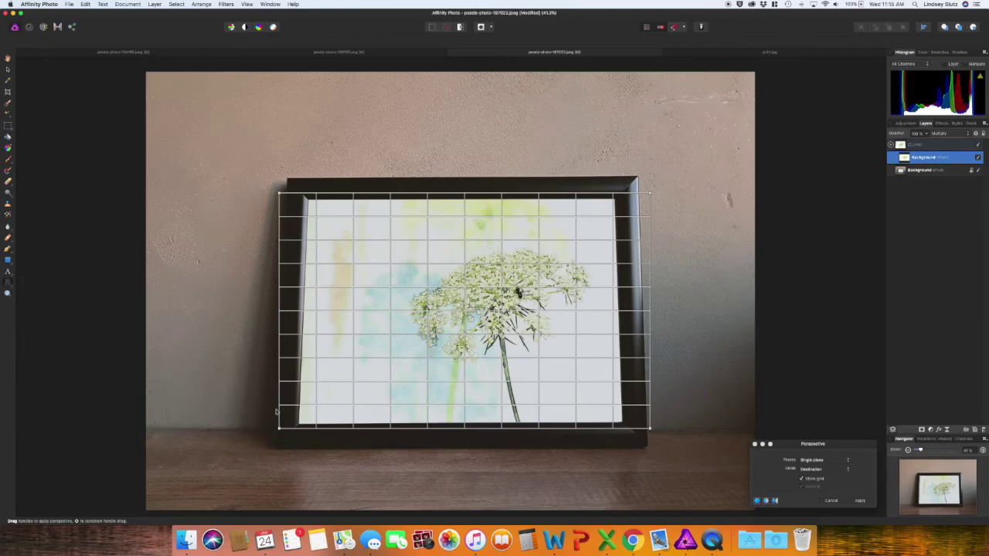
mouse_move(279, 427)
left_mouse_down()
mouse_move(249, 426)
mouse_move(262, 434)
left_mouse_up()
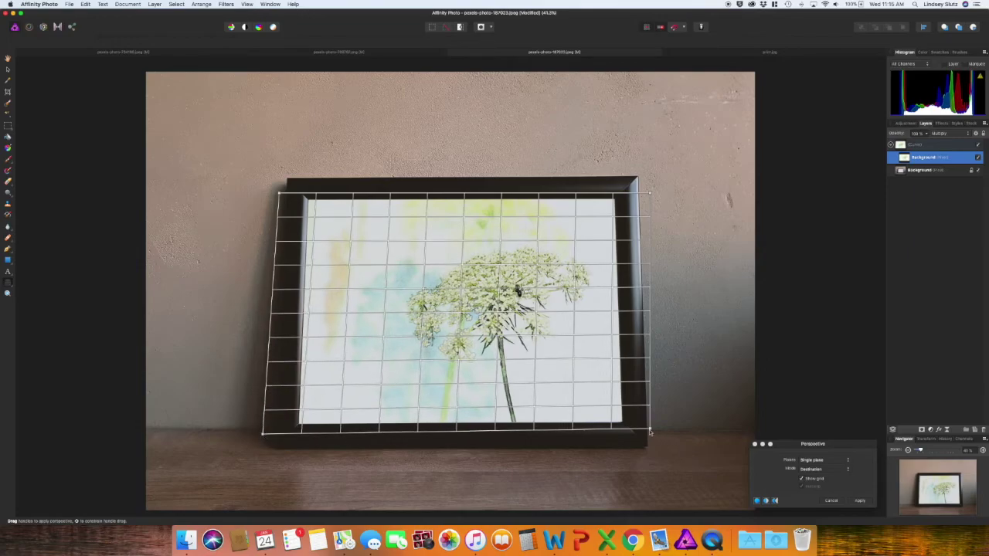
left_click_drag(649, 433, 652, 435)
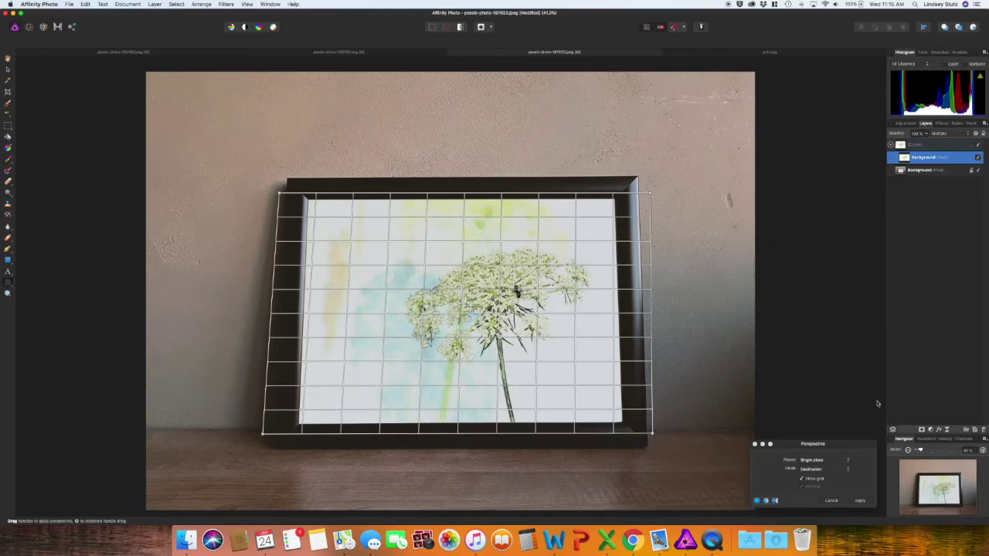
left_click(860, 501)
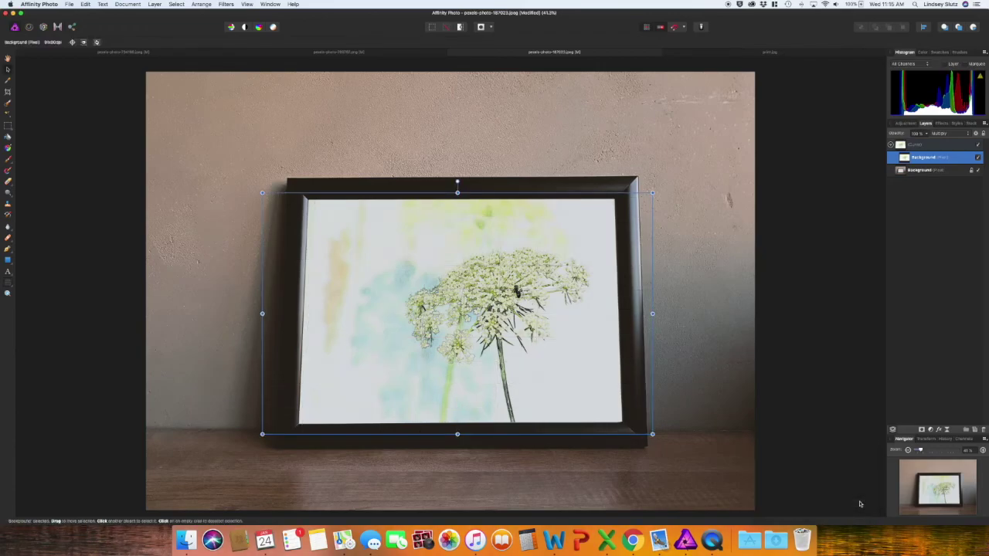
left_click(797, 458)
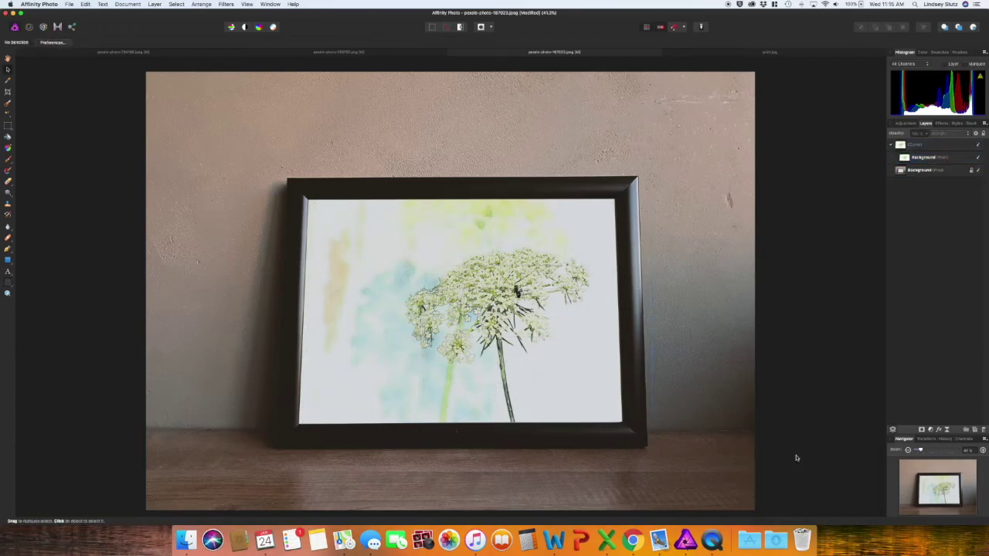
key("super+z")
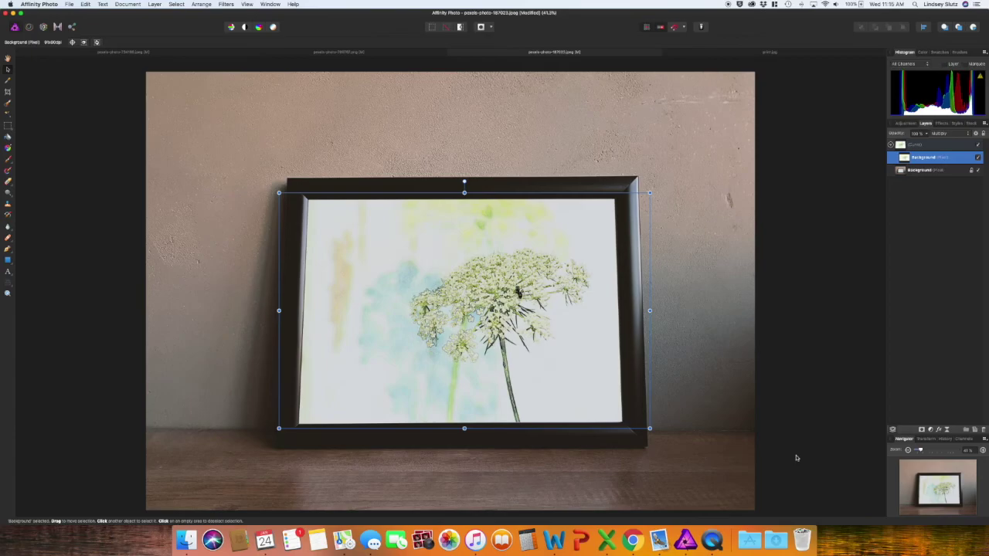
key("super+z")
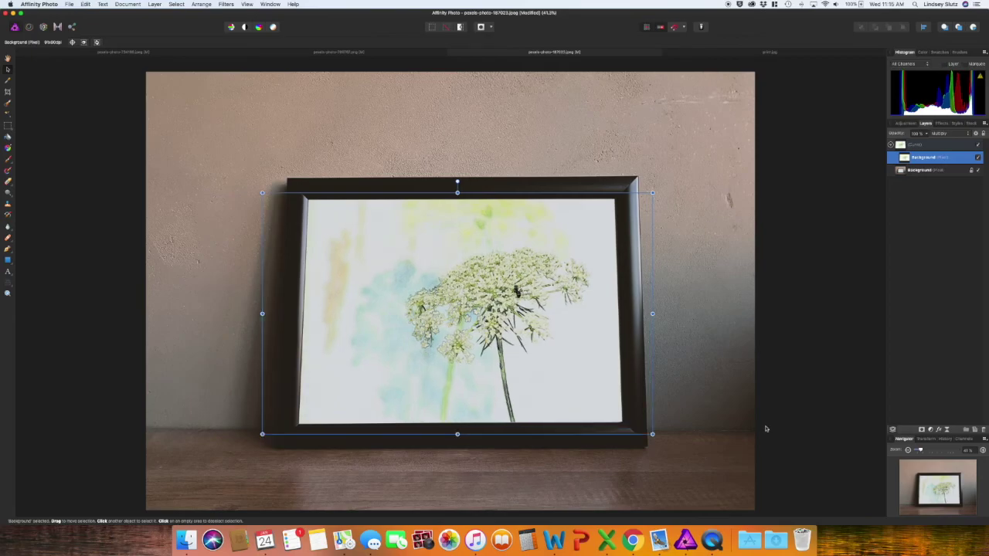
left_click(766, 428)
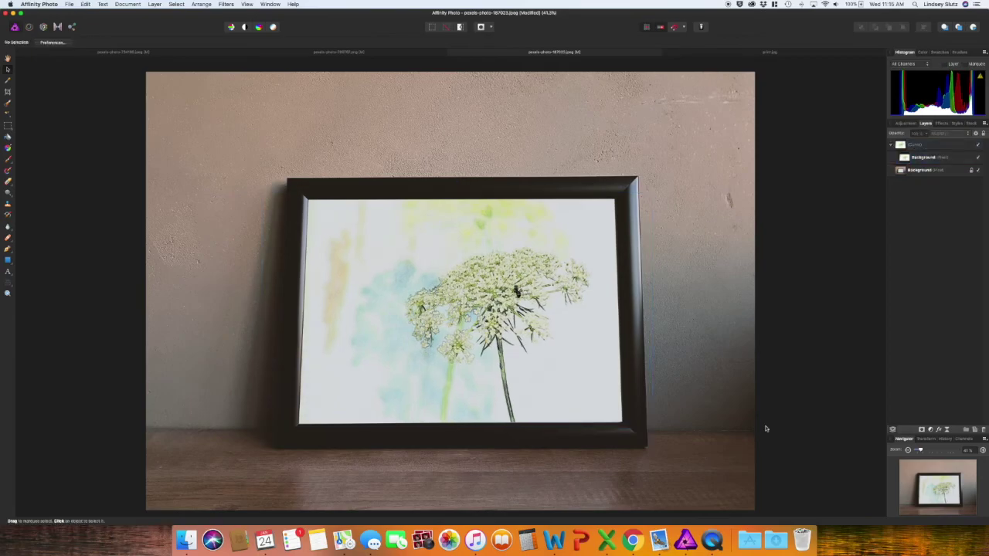